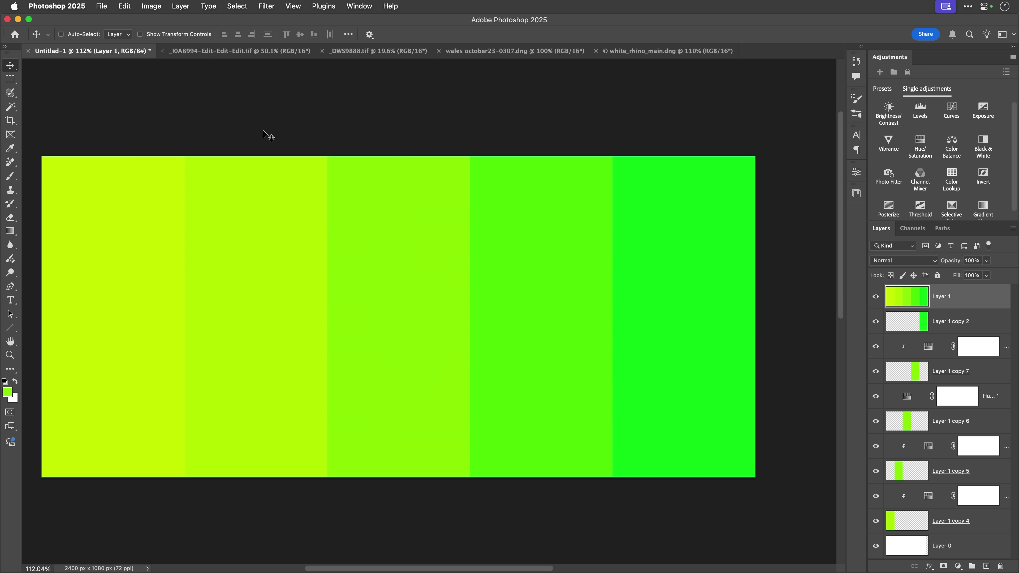
Open the Camera Raw Filter on Layer 1 and sample the middle green stripe with the Point Color eyedropper.
click(267, 6)
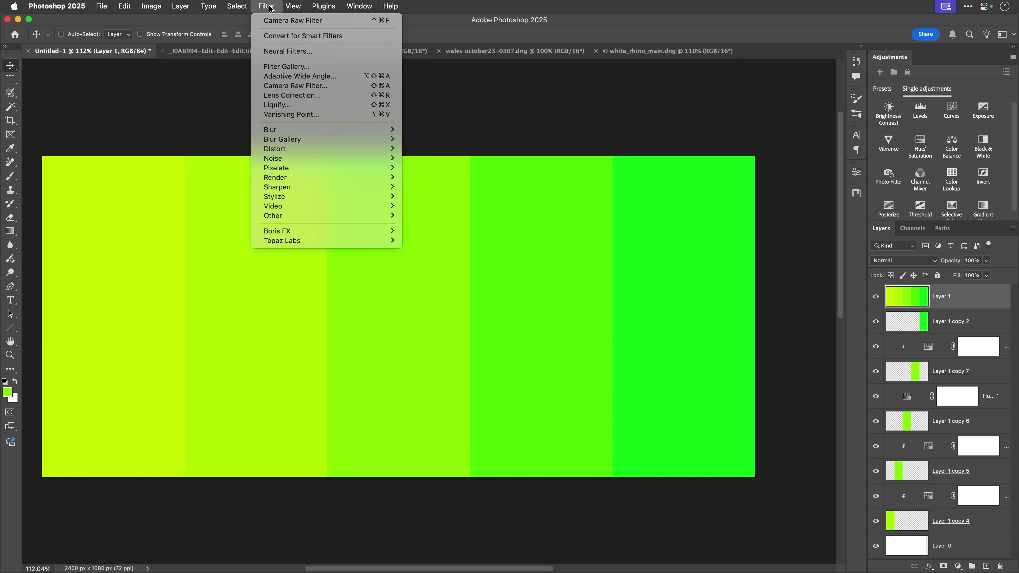
click(286, 86)
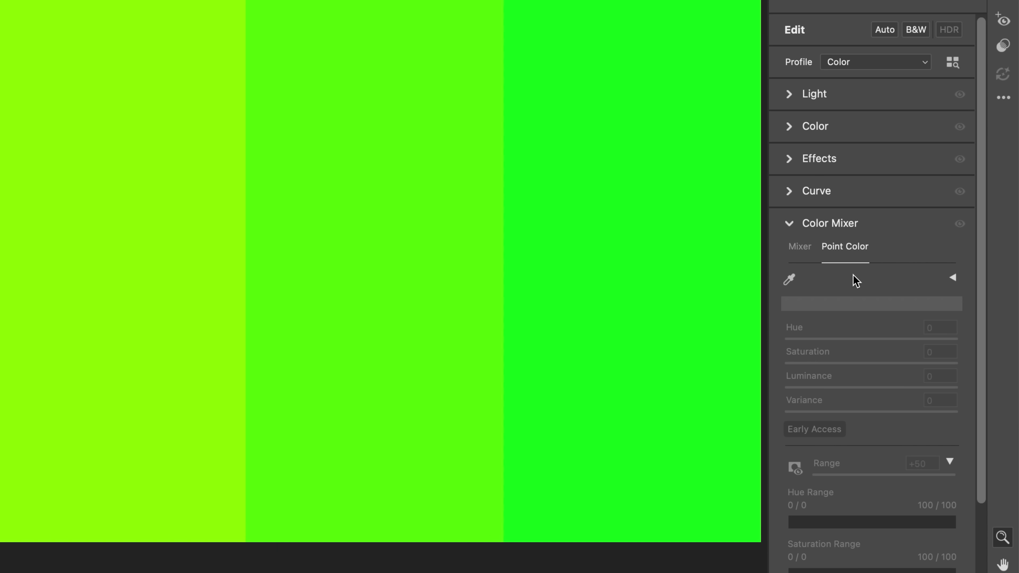
click(789, 281)
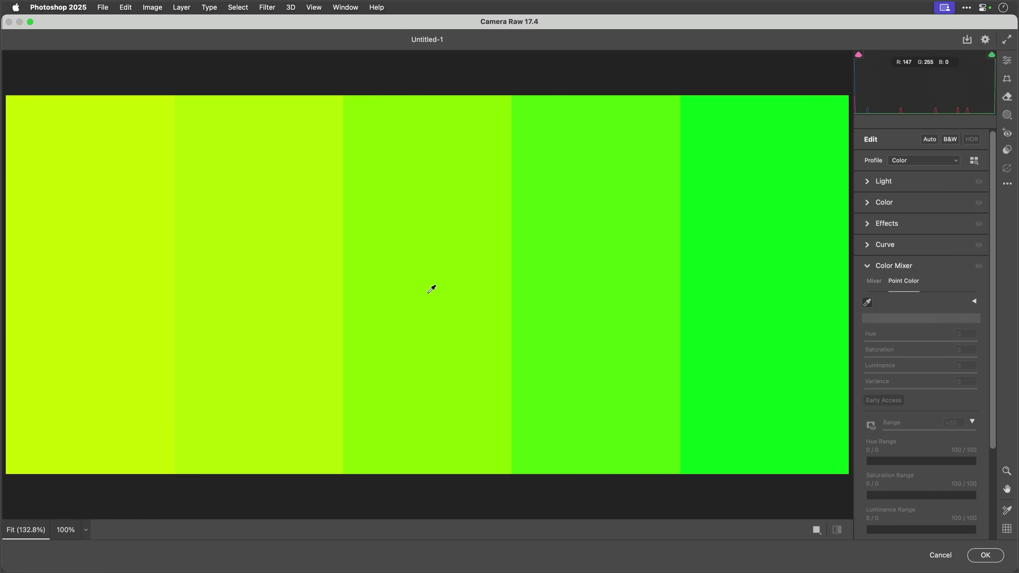
click(435, 283)
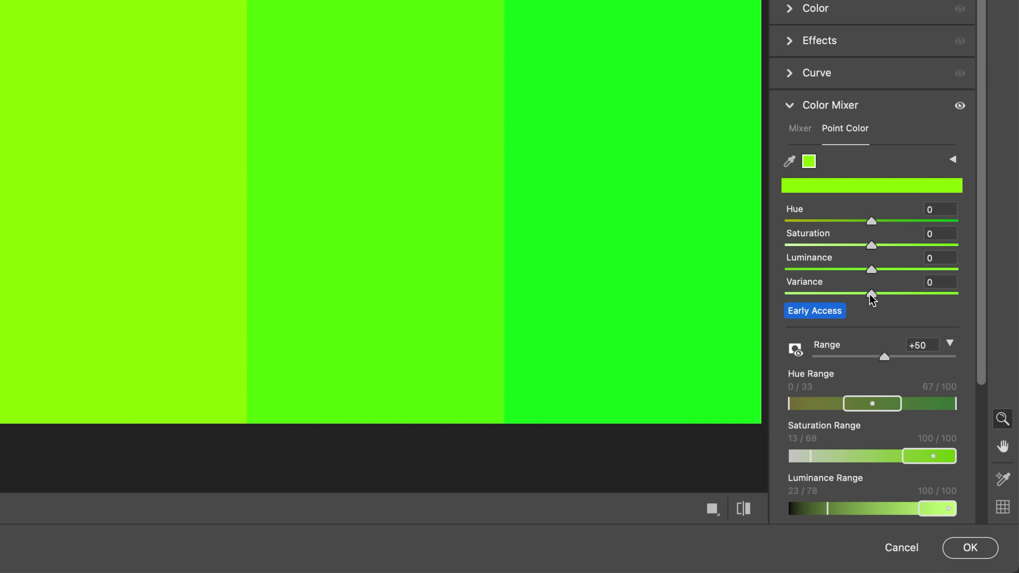
Lower the Point Color Variance of the sampled green to -100 to even out the five stripes.
mouse_move(870, 296)
mouse_down()
mouse_move(853, 295)
mouse_move(885, 294)
mouse_move(874, 297)
mouse_up()
drag(875, 295, 862, 296)
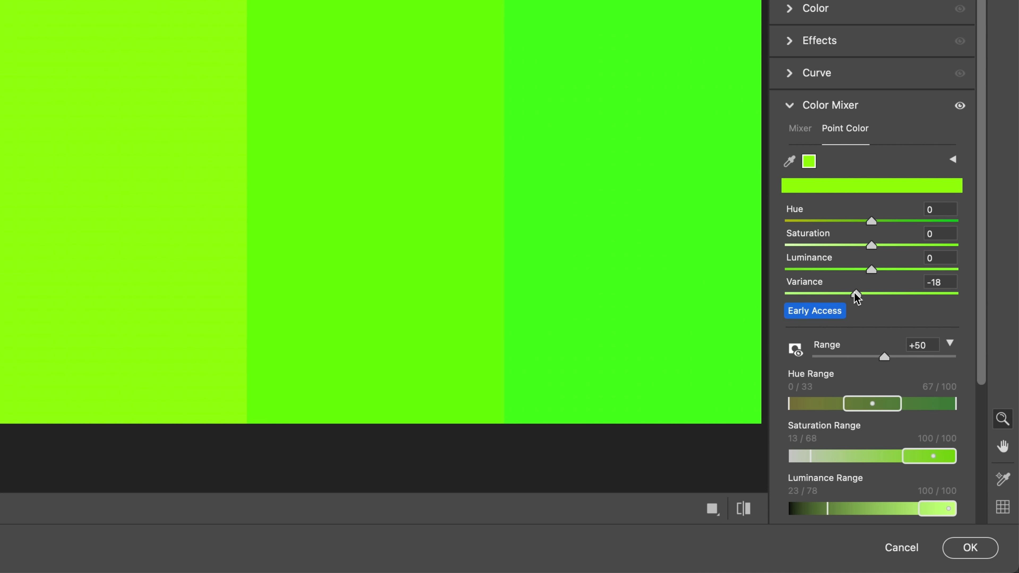
drag(855, 293, 844, 293)
drag(845, 295, 823, 291)
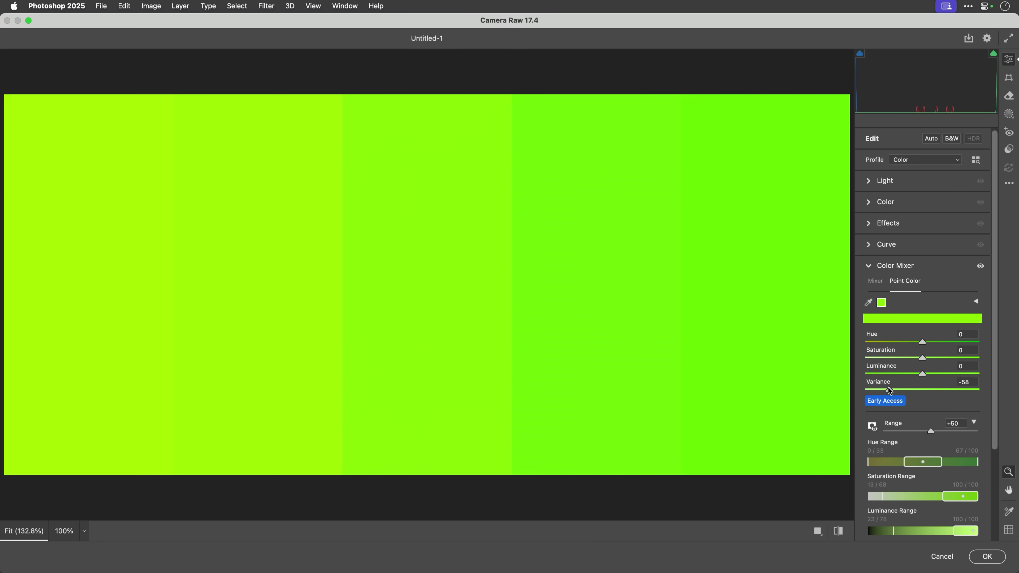
drag(888, 388, 865, 389)
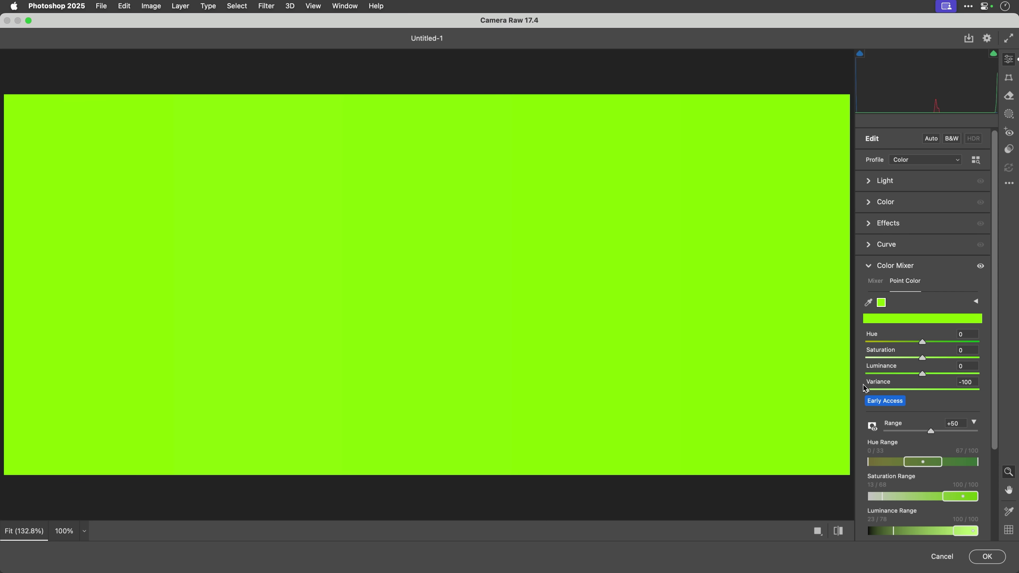
Try raising the sampled green's Variance above +66, return it to +5 and apply the Camera Raw filter.
drag(865, 387, 923, 388)
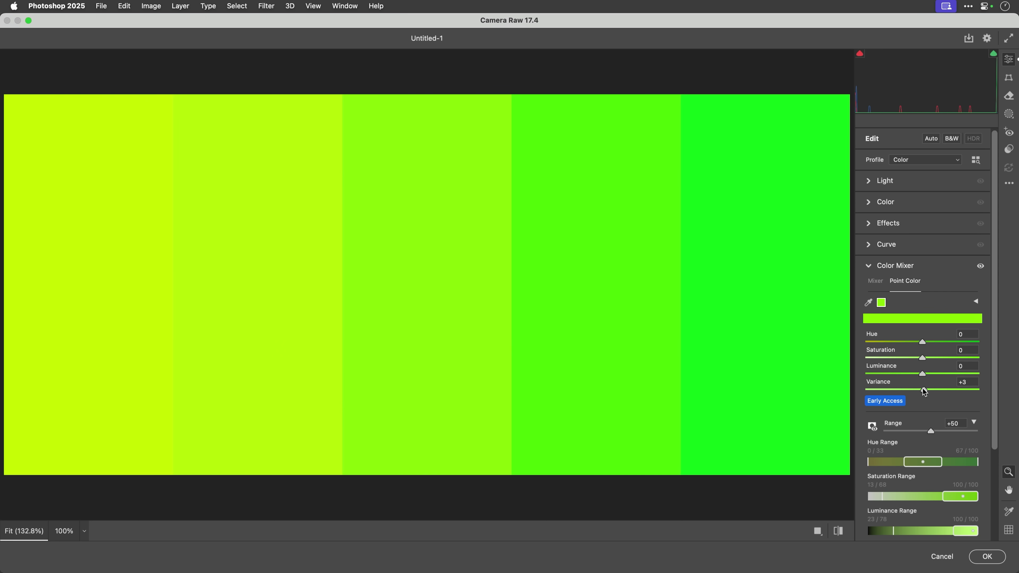
drag(927, 392, 949, 389)
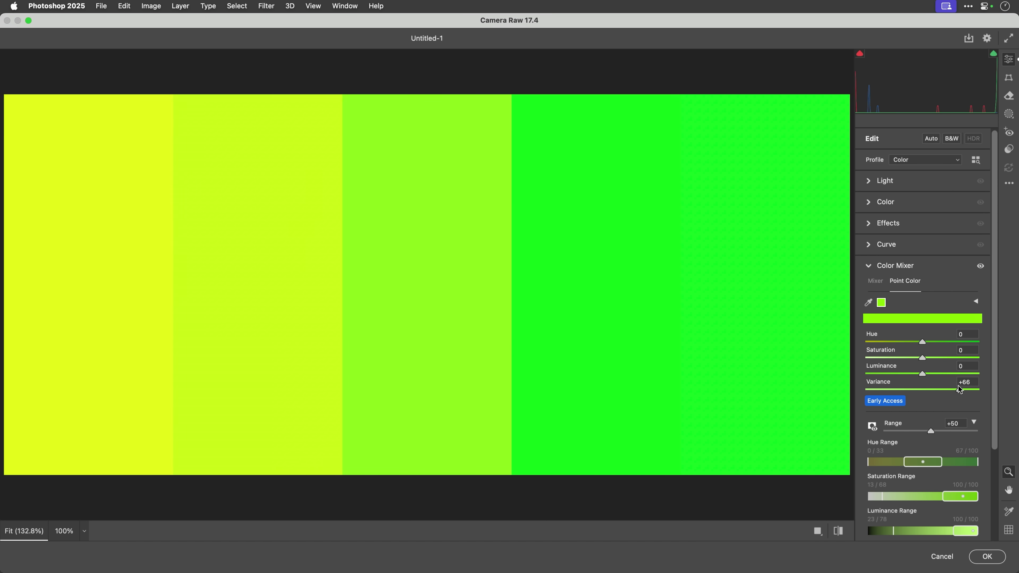
drag(959, 386, 970, 386)
drag(963, 386, 923, 387)
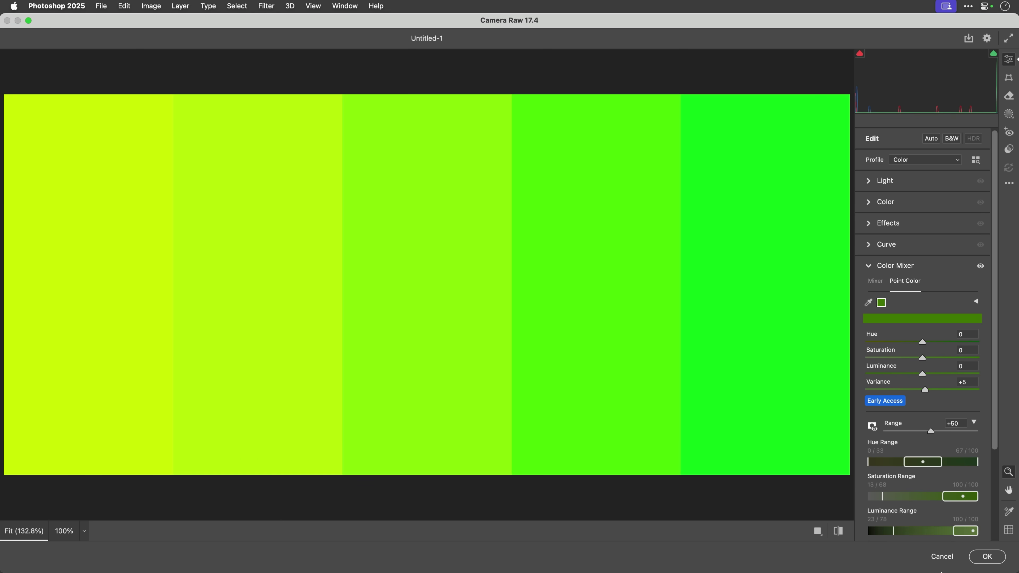
click(987, 557)
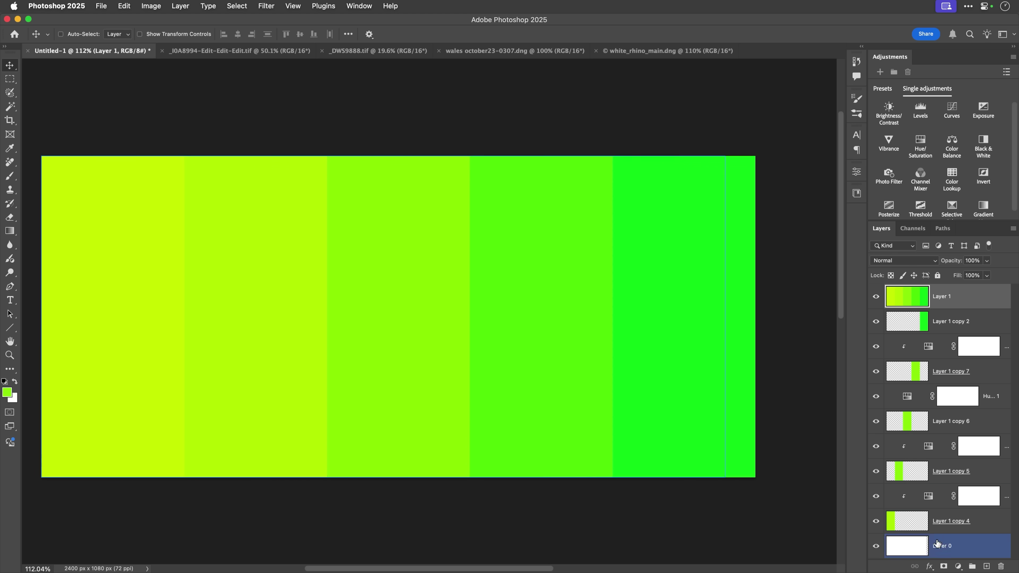
Switch to the _I0A8994-Edit-Edit-Edit.tif portrait, examine the reddened cheeks and duplicate the Background layer.
click(237, 52)
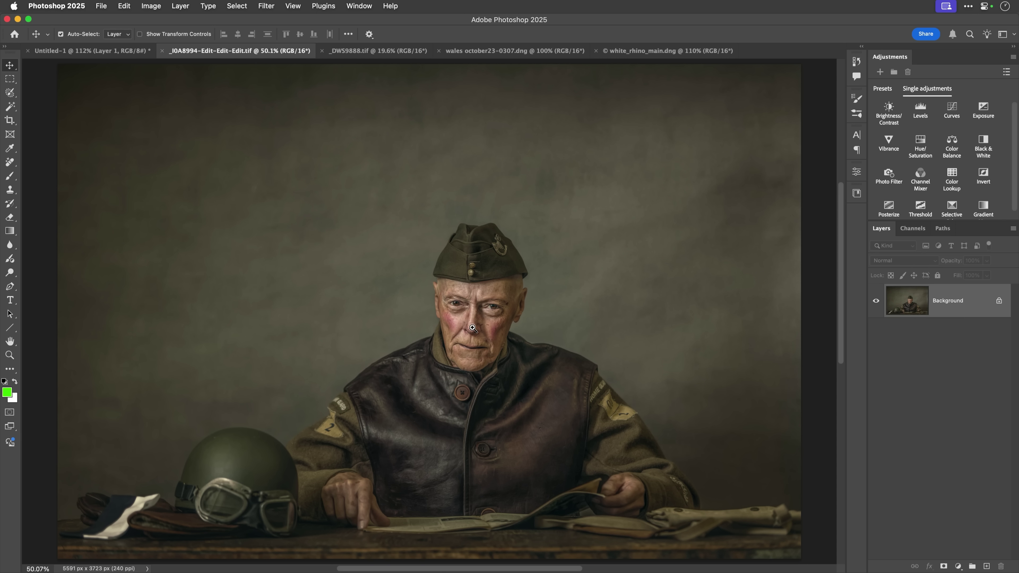
drag(473, 329, 481, 315)
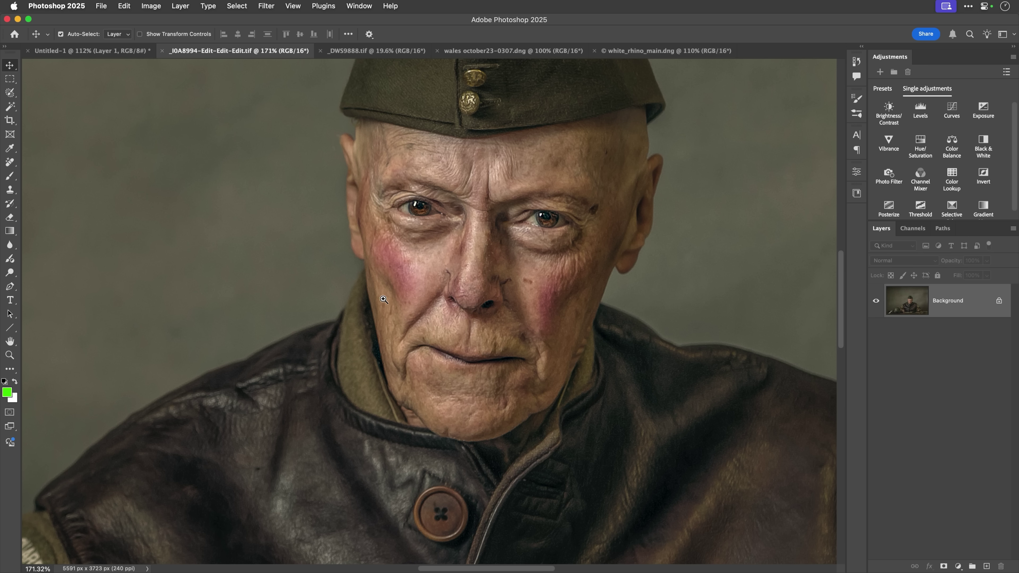
drag(384, 299, 358, 317)
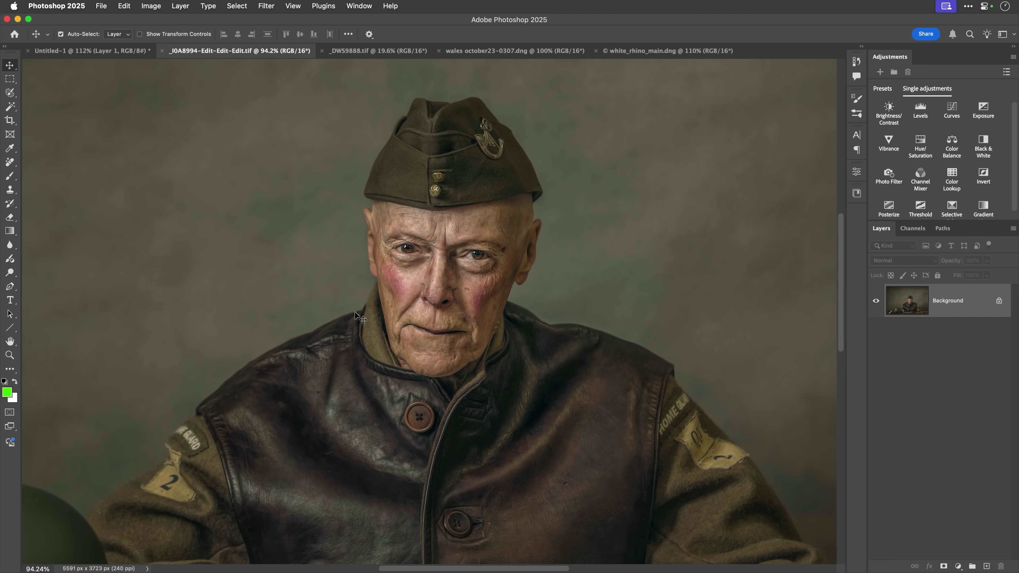
key(super+j)
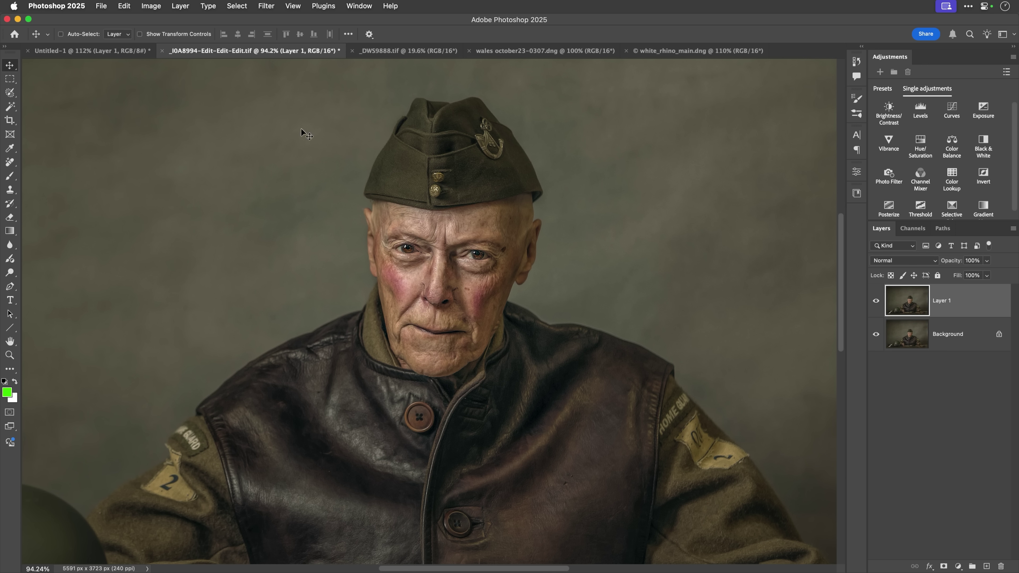
Convert the duplicated portrait layer to a smart object for re-editable smart filters.
click(266, 6)
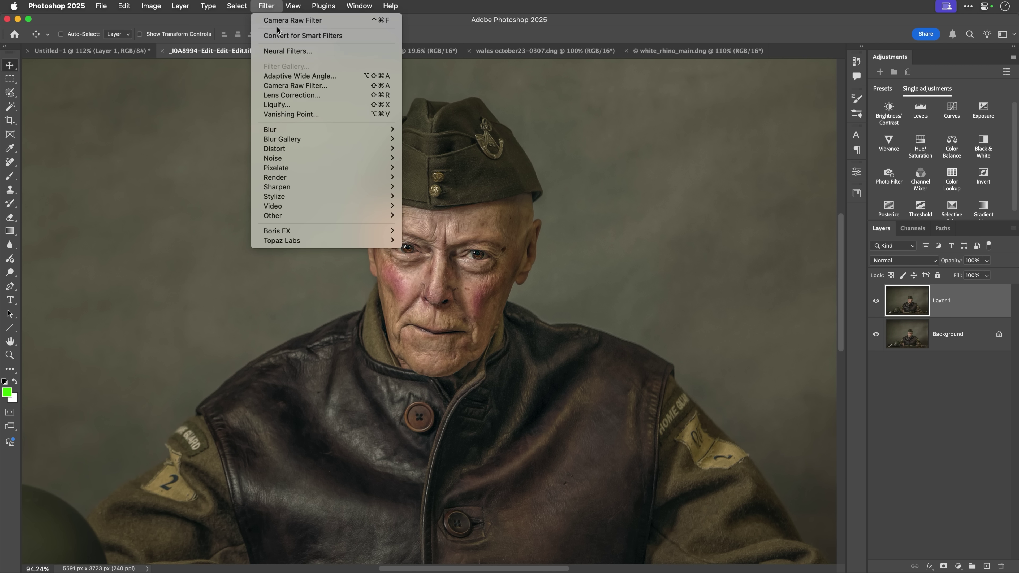
click(307, 36)
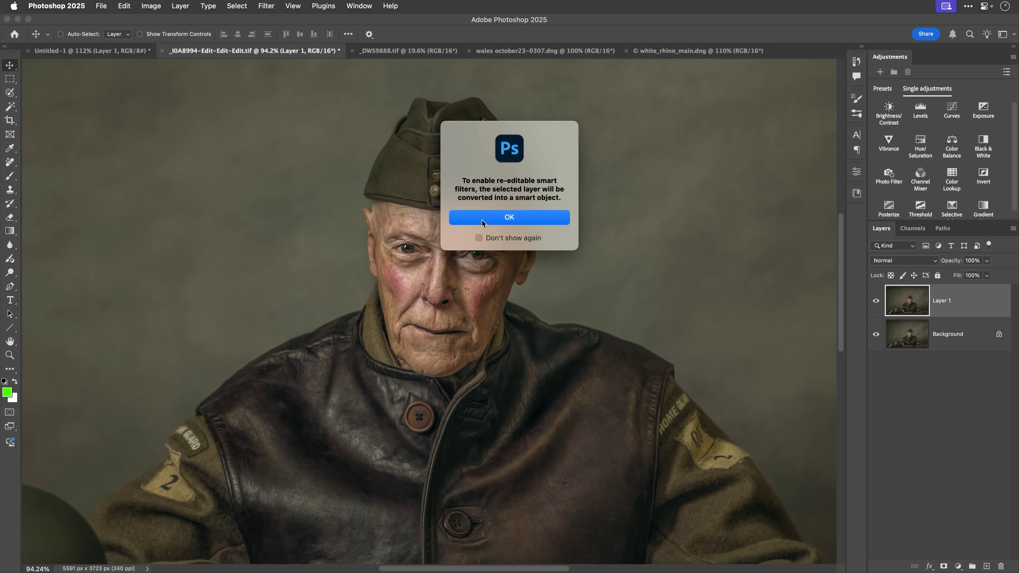
click(483, 223)
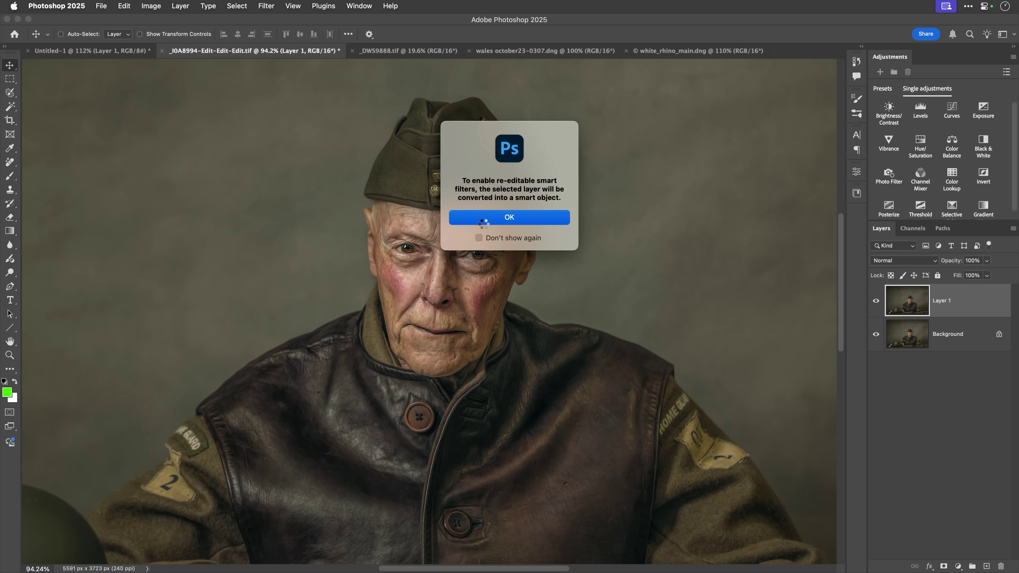
Open the Camera Raw Filter on the portrait's smart object and create a Person 1 mask limited to Facial Skin.
click(265, 6)
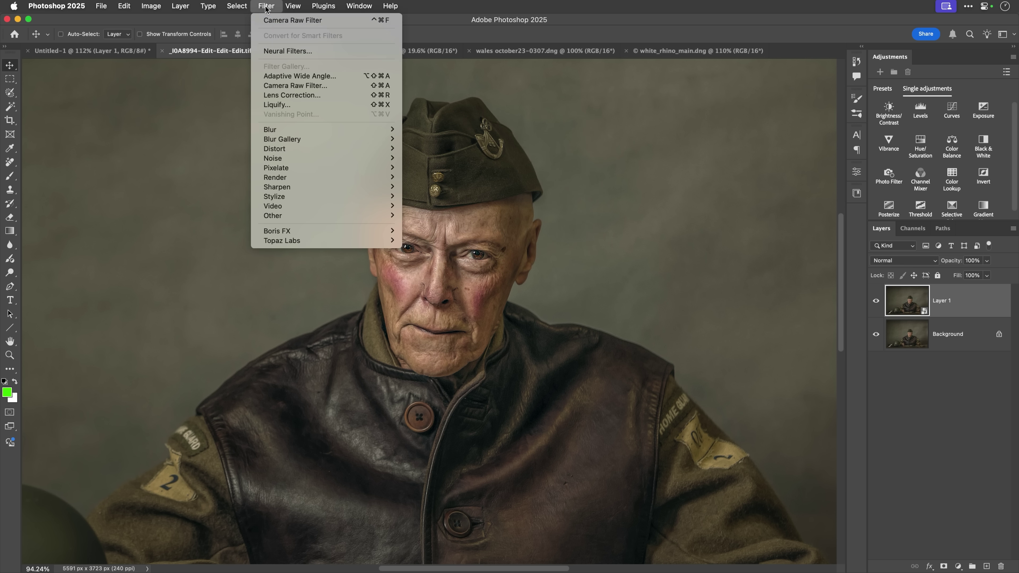
click(294, 87)
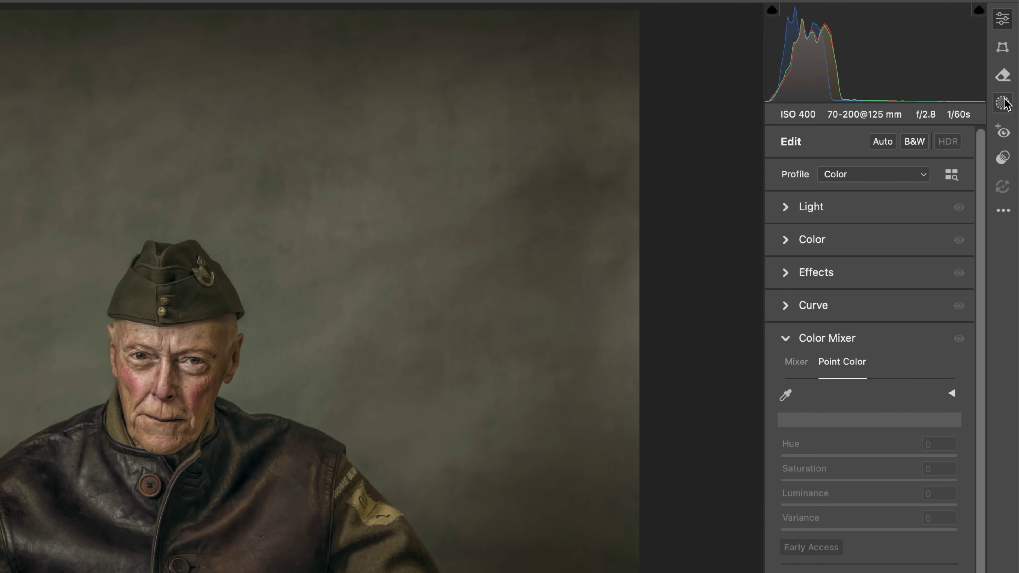
click(1003, 106)
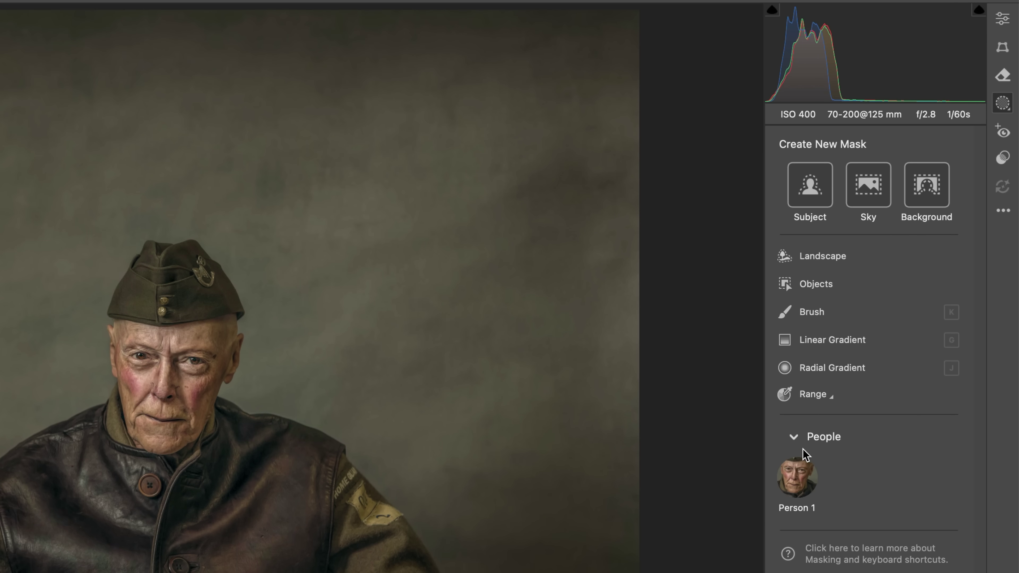
mouse_move(818, 468)
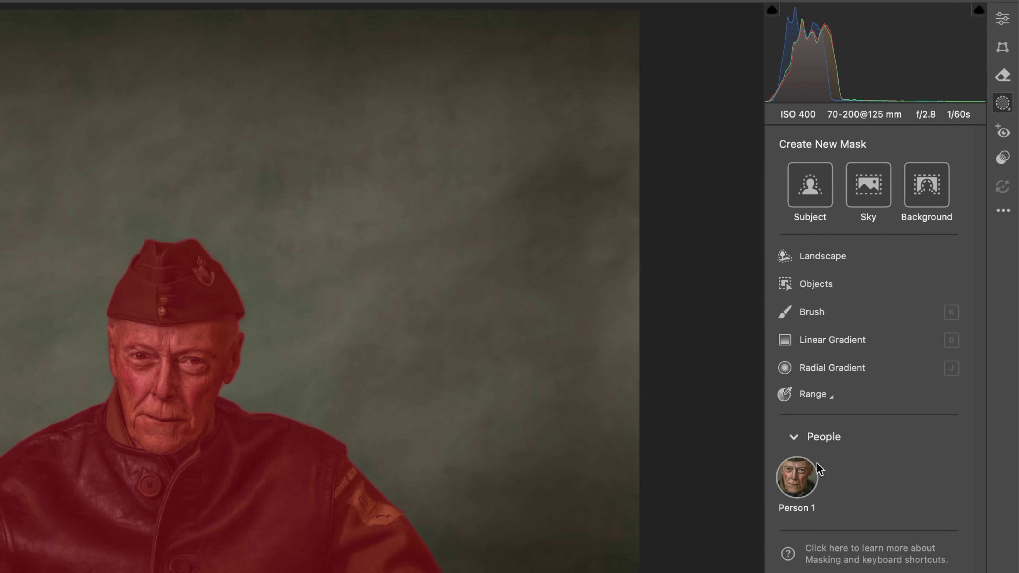
click(795, 476)
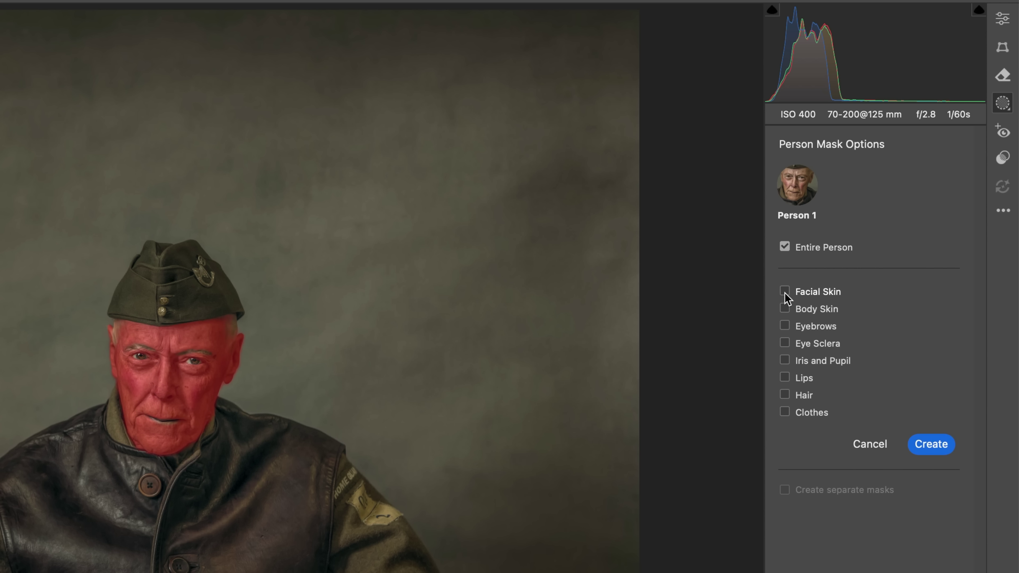
click(930, 445)
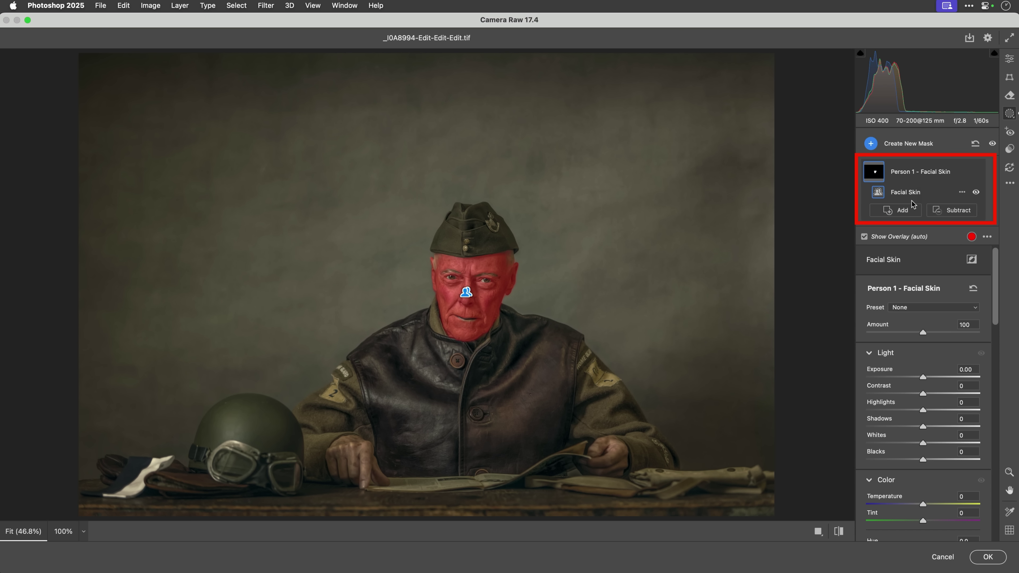
Hide the Facial Skin mask's overlay and show the man's face at 200%.
click(864, 237)
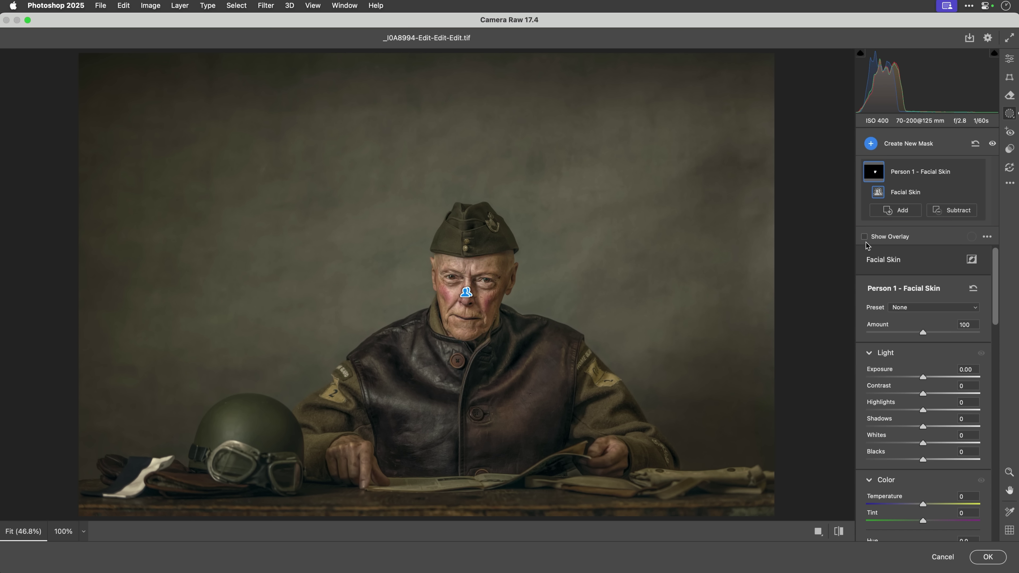
click(63, 532)
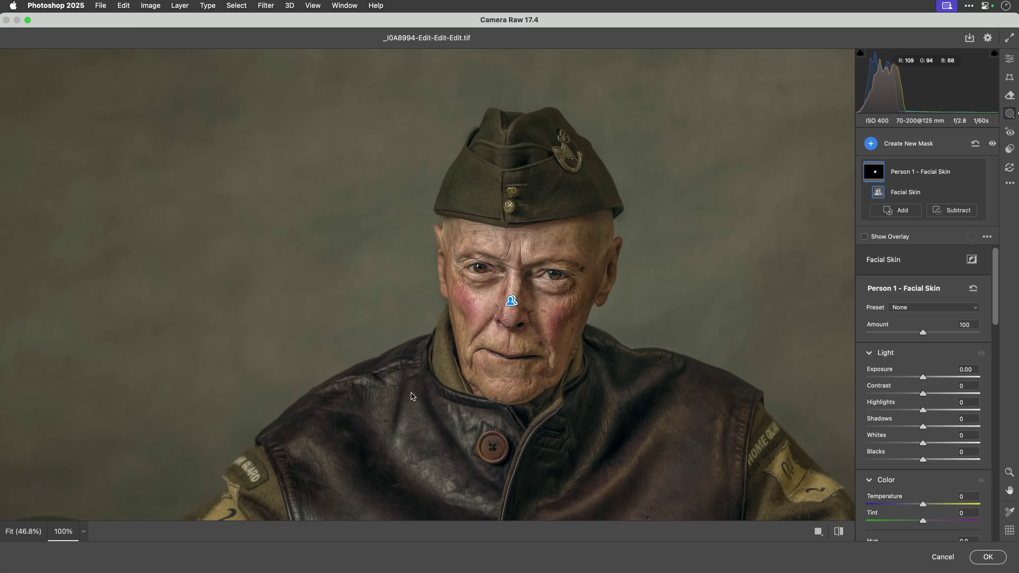
click(83, 532)
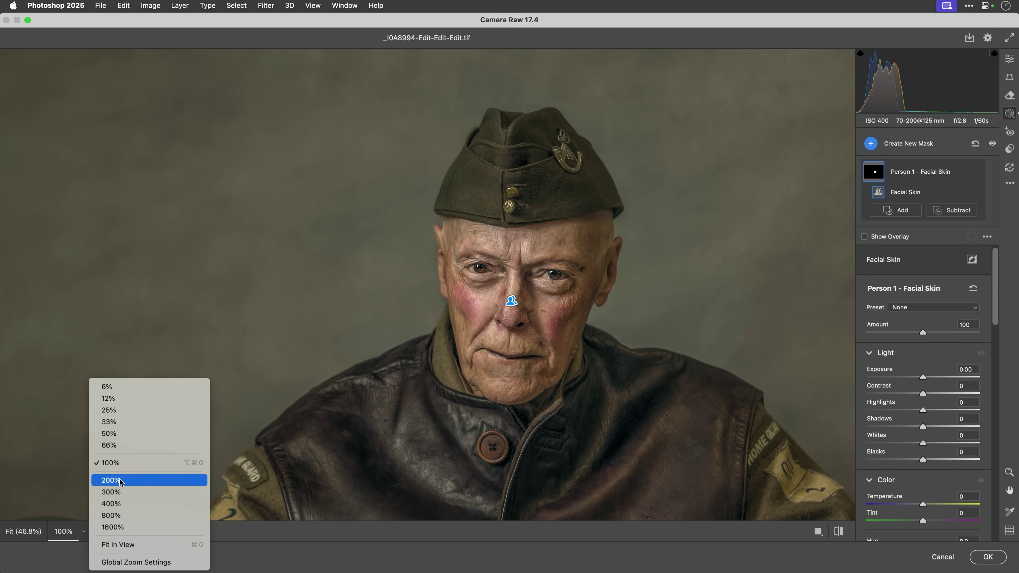
click(111, 481)
drag(437, 384, 317, 309)
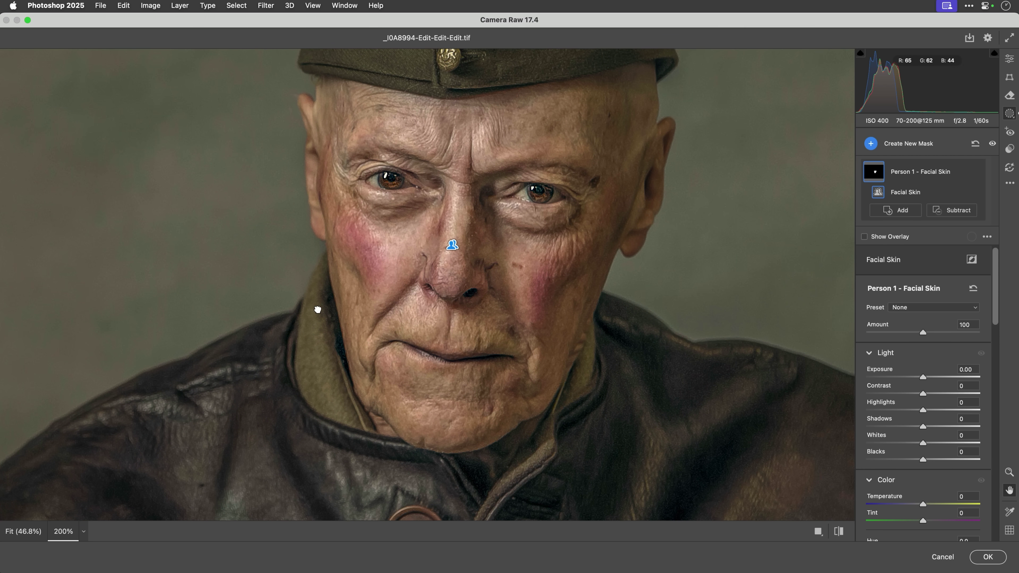
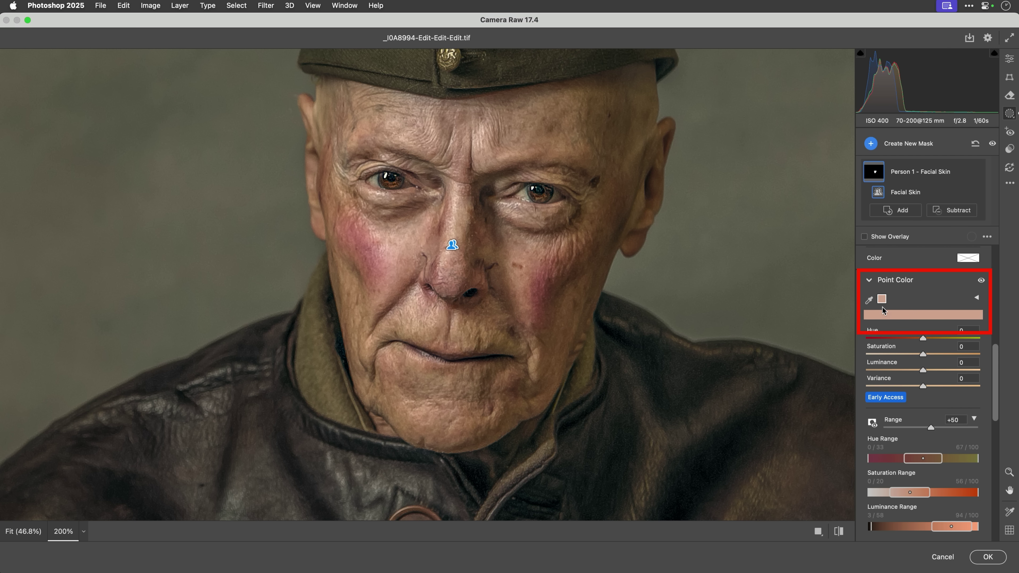
Check the sampled skin tone's colour picker and lower its Point Color Variance to -75 within the Facial Skin mask.
click(977, 299)
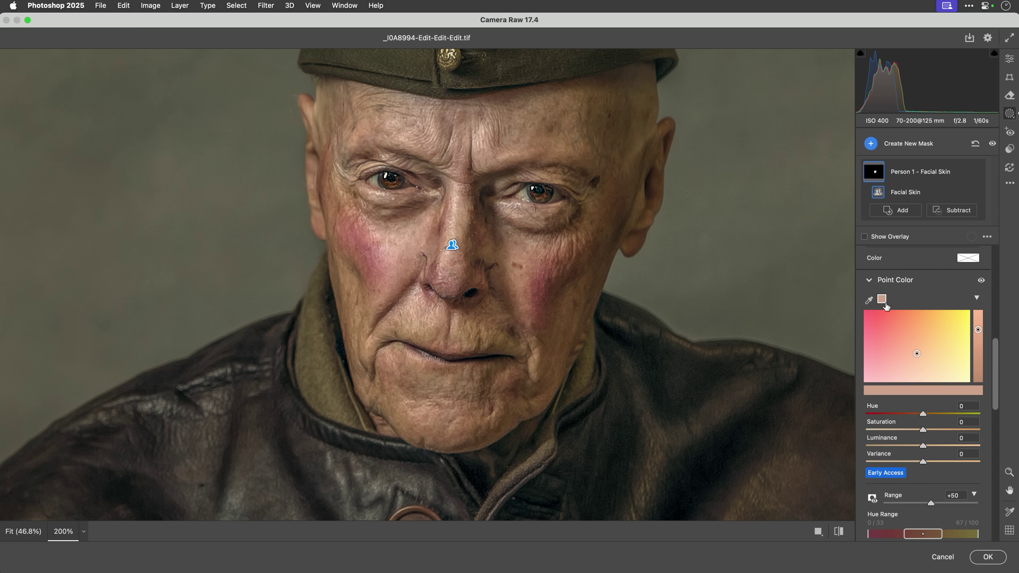
click(976, 297)
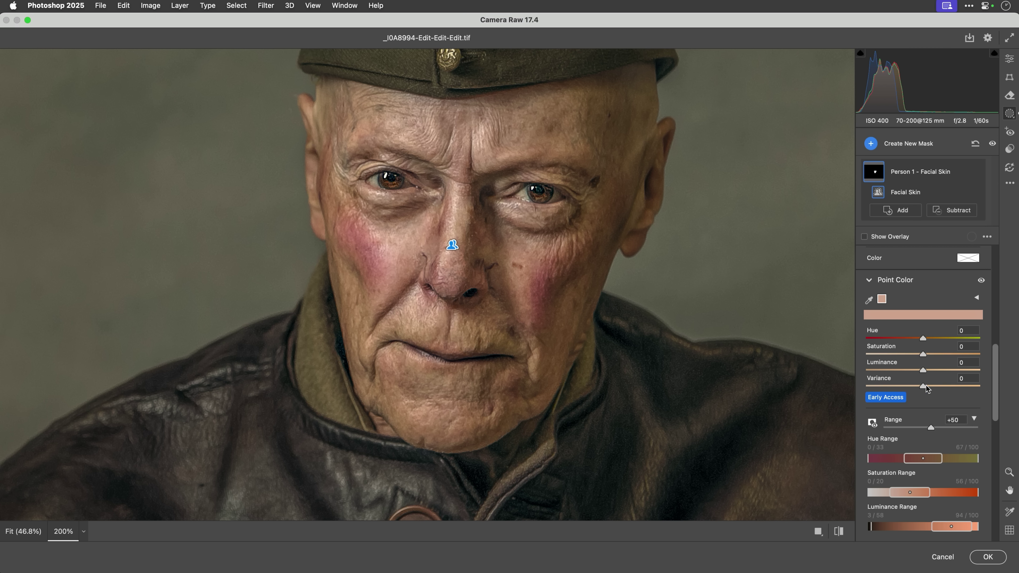
drag(924, 387, 917, 387)
drag(912, 385, 911, 384)
drag(885, 383, 883, 383)
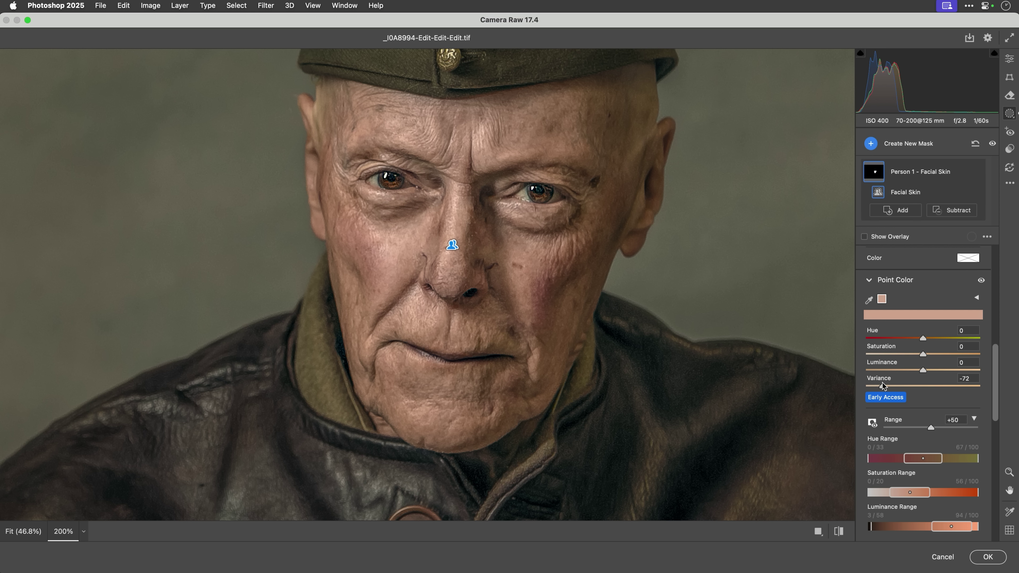
drag(883, 383, 882, 383)
Set the sampled skin tone's Hue to +11, Saturation to +12 and Luminance to +15, and compare the face without Point Color.
drag(923, 339, 930, 341)
drag(923, 354, 930, 353)
drag(923, 370, 930, 371)
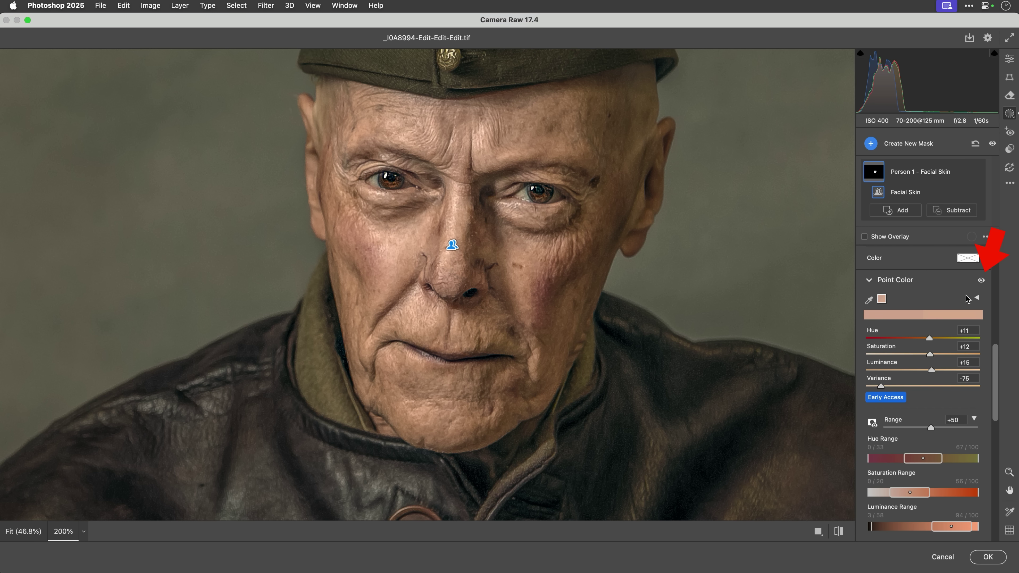
click(982, 282)
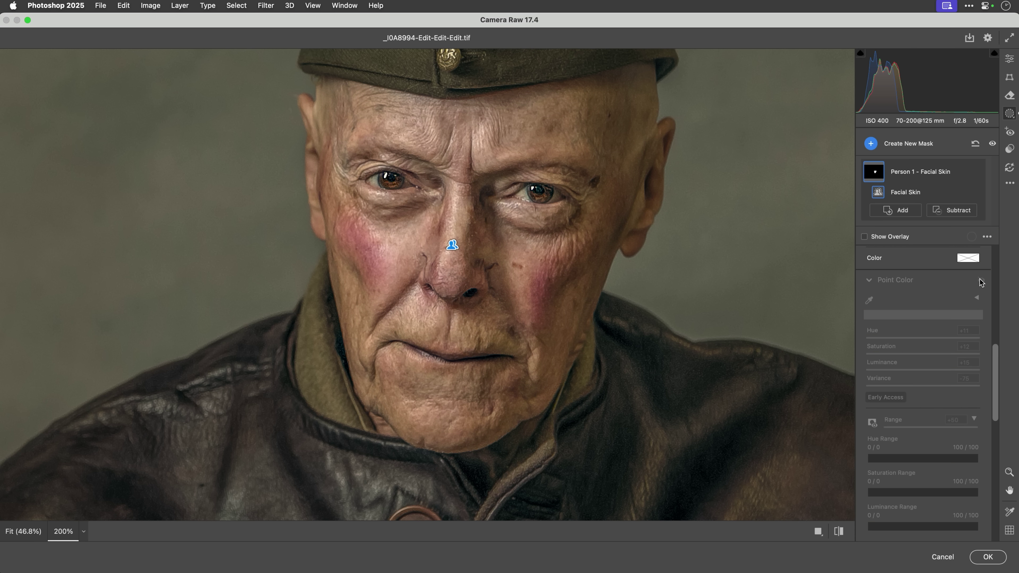
click(981, 281)
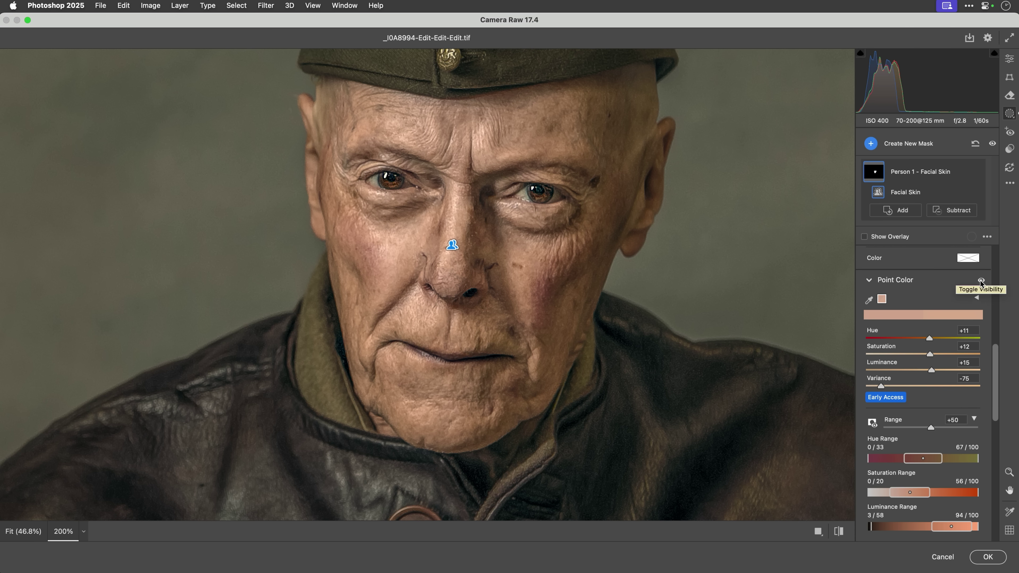
Compare the face with and without the Point Color adjustment and close Camera Raw without applying the edits.
click(981, 281)
click(981, 282)
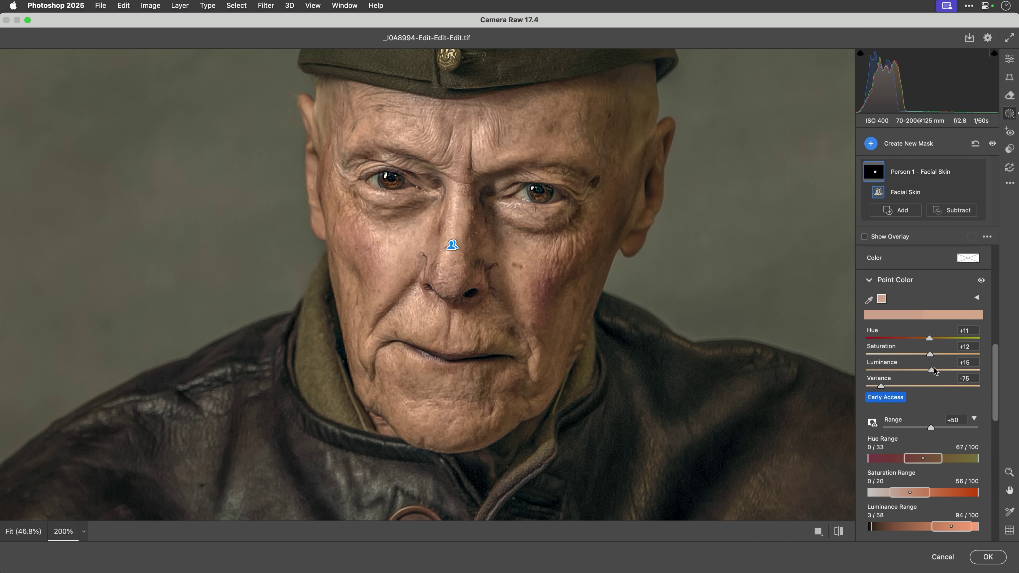
click(943, 558)
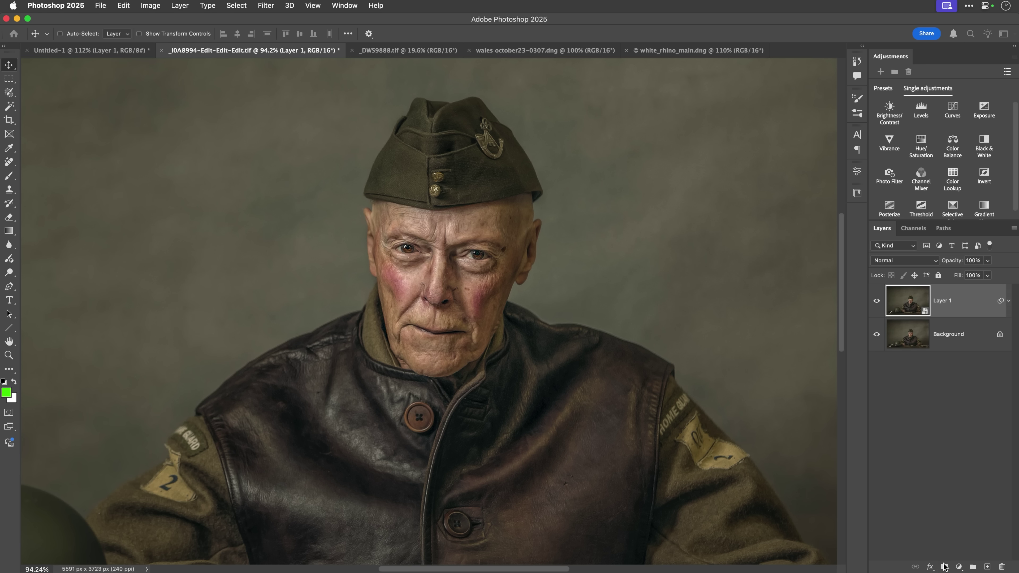
Switch to the _DWS9888.tif portrait and examine the bearded man's facial skin up close.
click(398, 52)
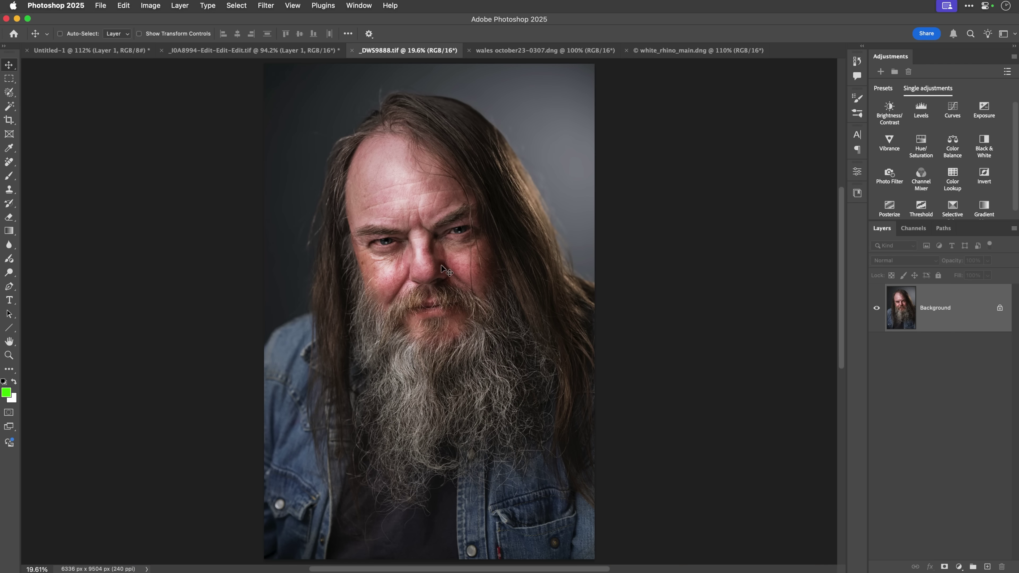
scroll(439, 249, up, 2)
scroll(440, 251, up, 3)
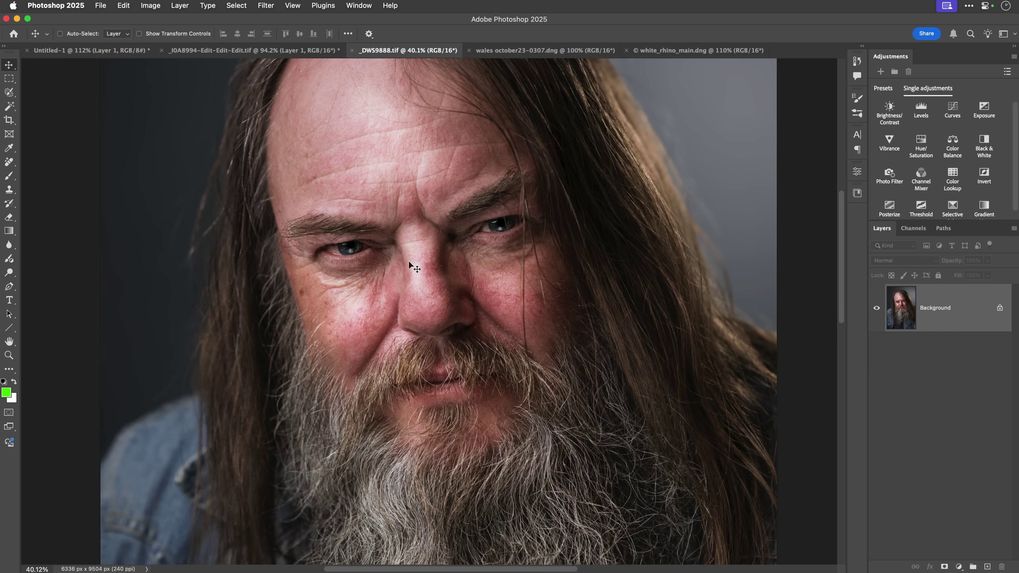
scroll(409, 262, down, 3)
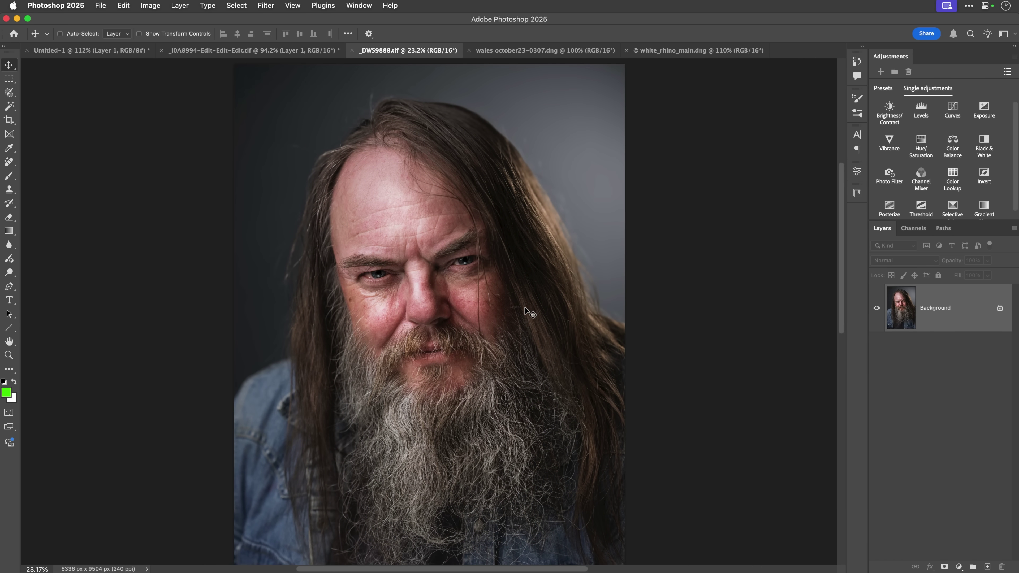
Restore the default foreground and background colours, duplicate the Background layer and convert the copy for smart filters.
key(d)
key(super+j)
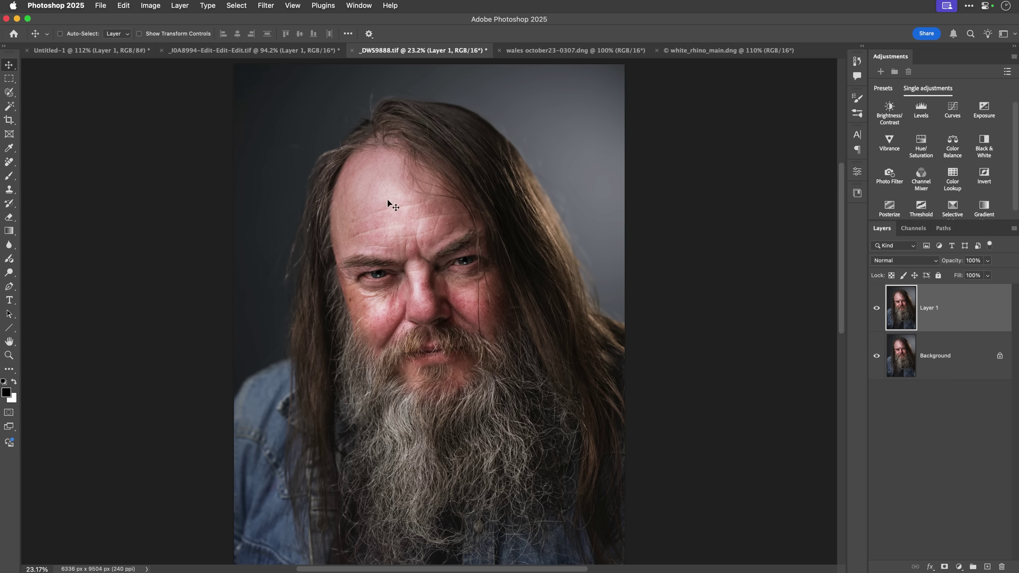
click(266, 6)
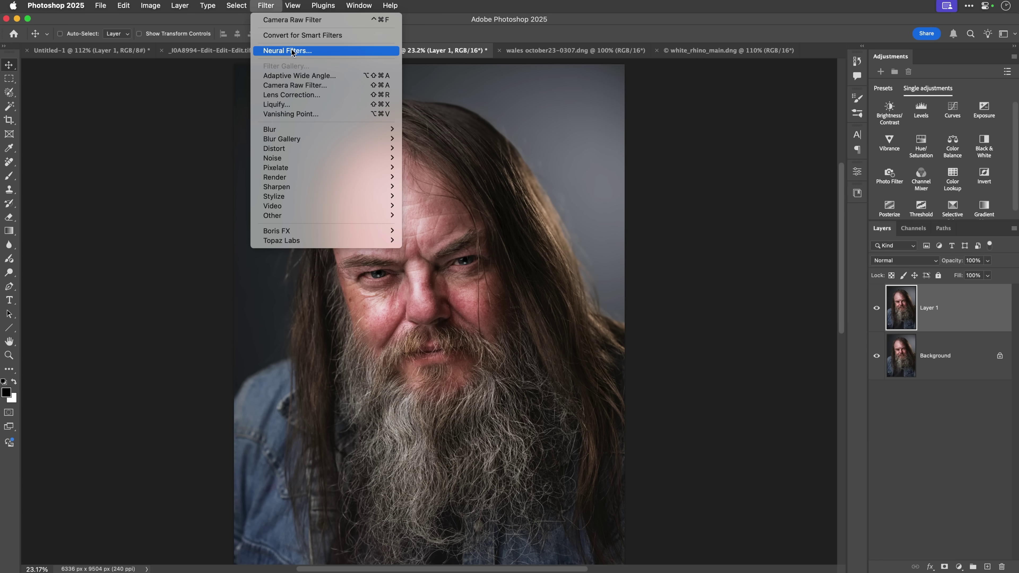
click(294, 36)
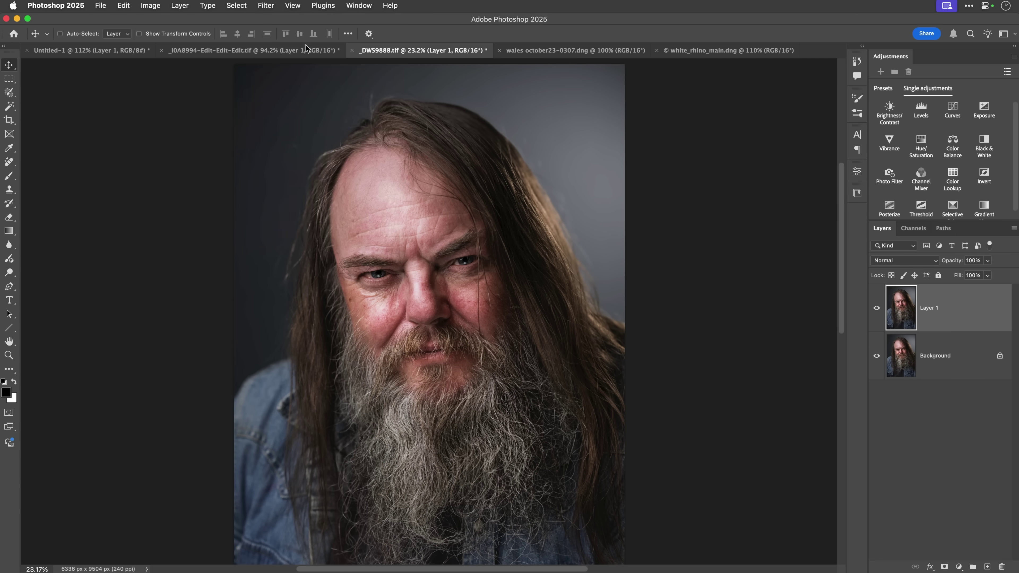
click(508, 218)
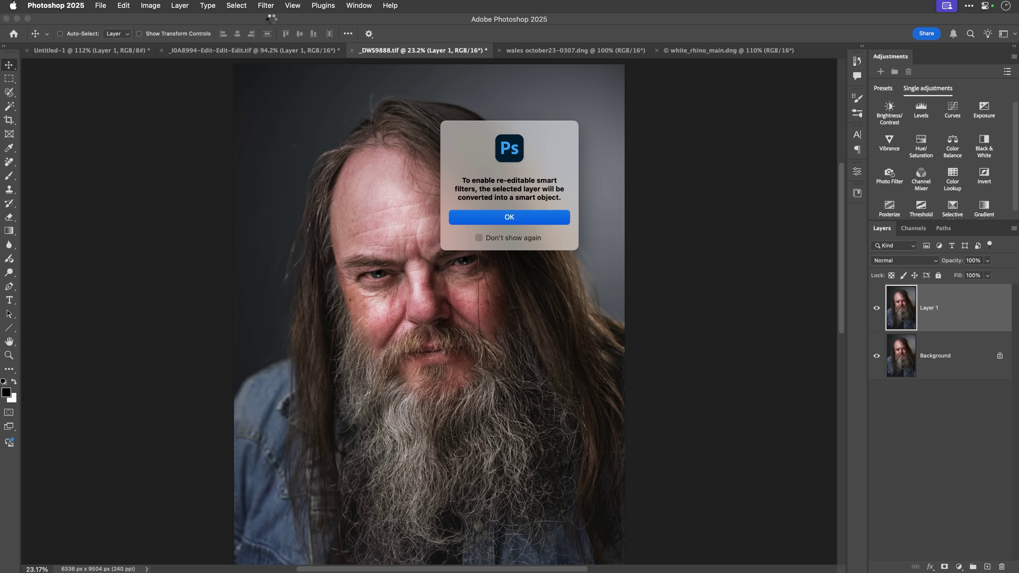
Open the Camera Raw Filter on the bearded man's smart object and create a Person 1 mask limited to Facial Skin.
click(265, 6)
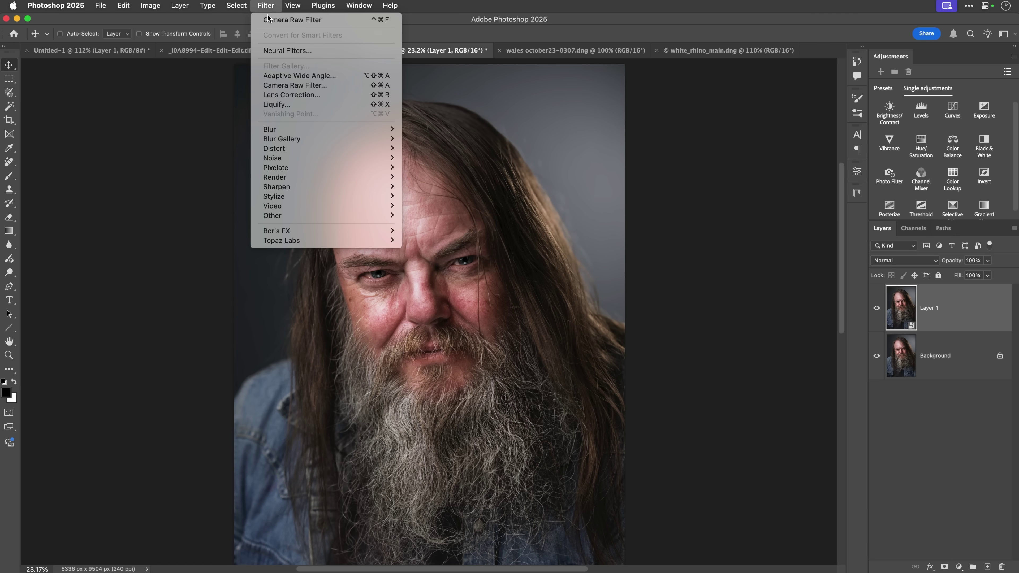
click(285, 86)
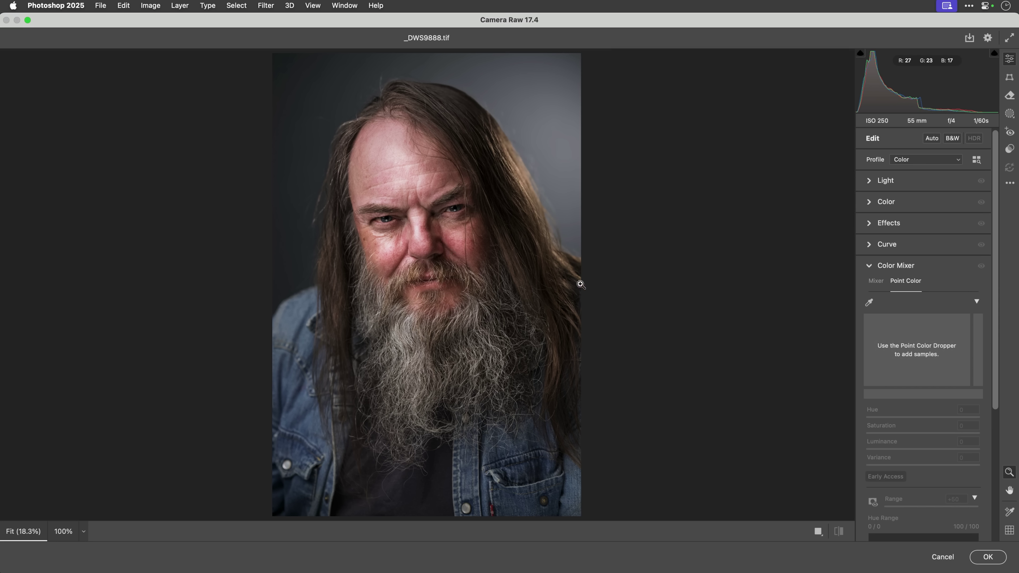
click(1010, 115)
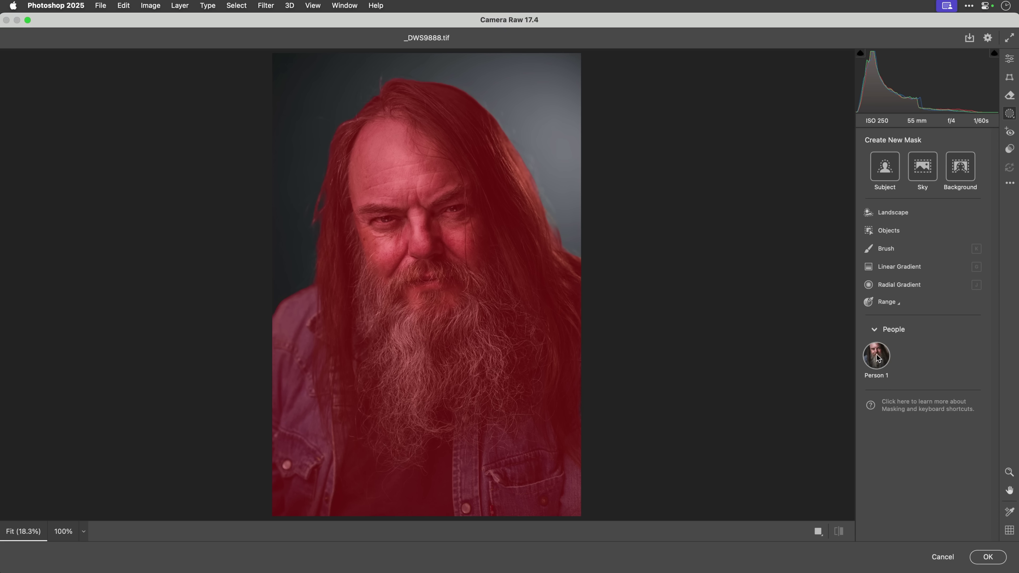
click(877, 355)
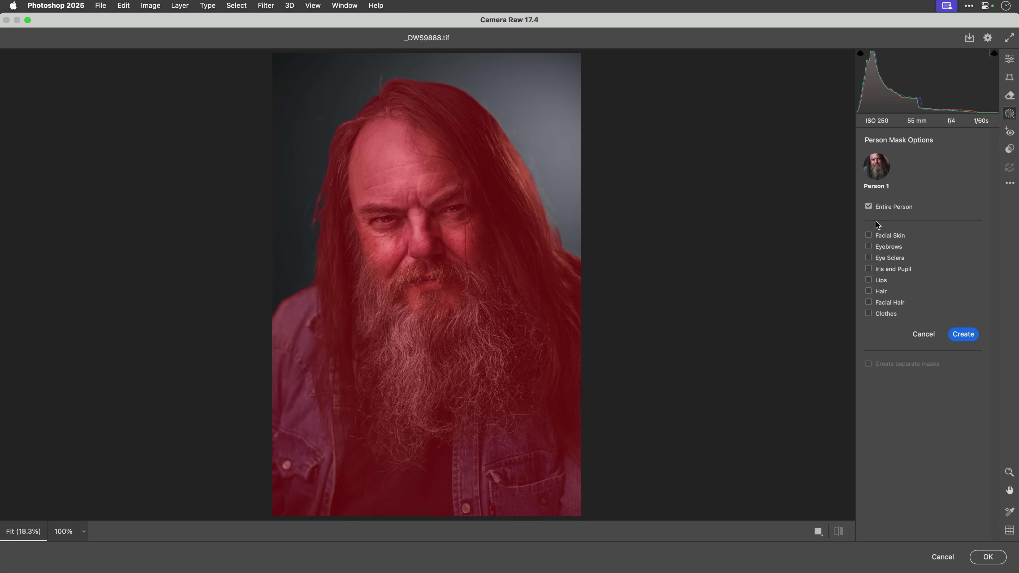
click(869, 236)
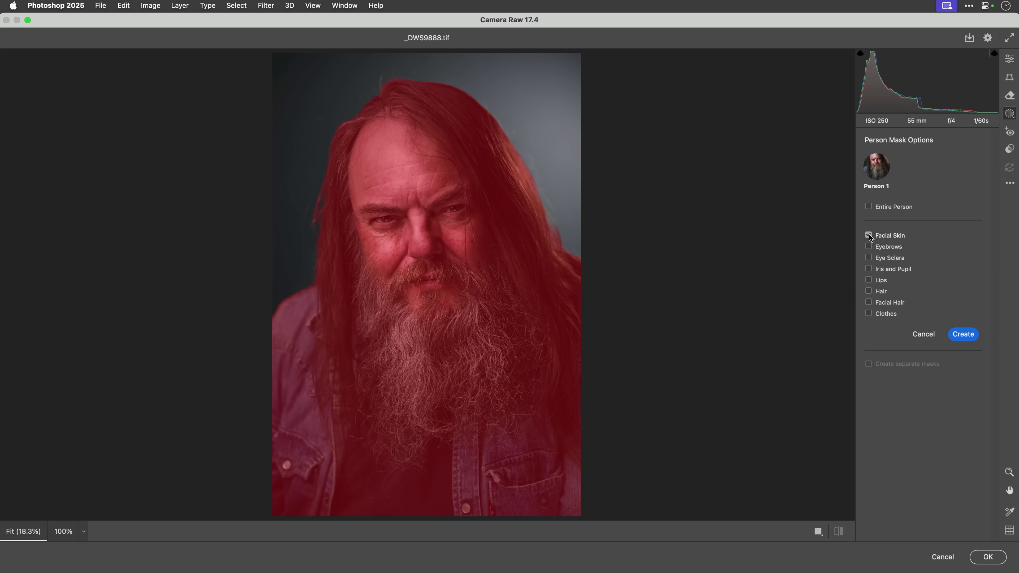
click(965, 335)
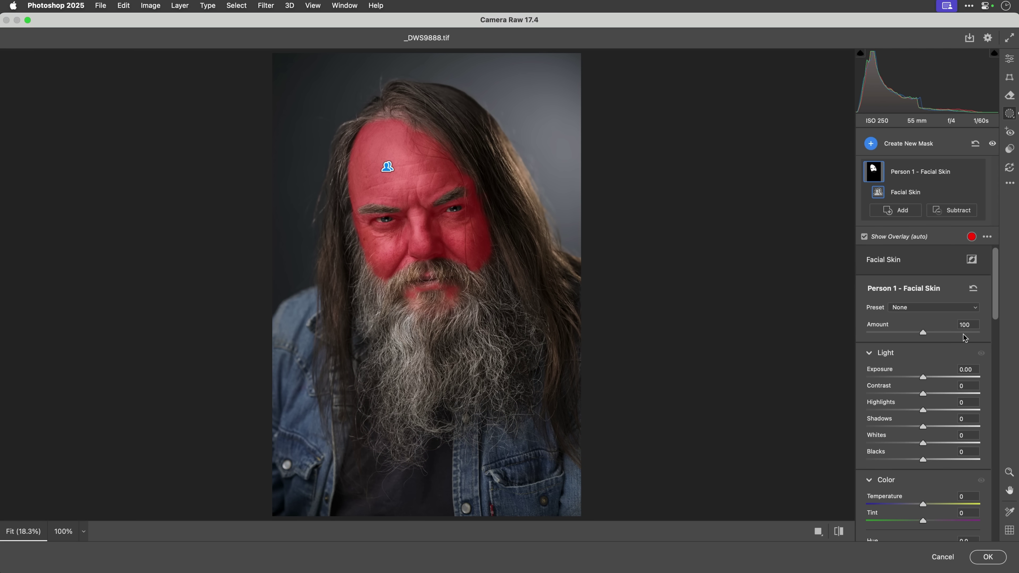
Show the bearded man's face at 33% and hide the Facial Skin mask's overlay.
click(84, 531)
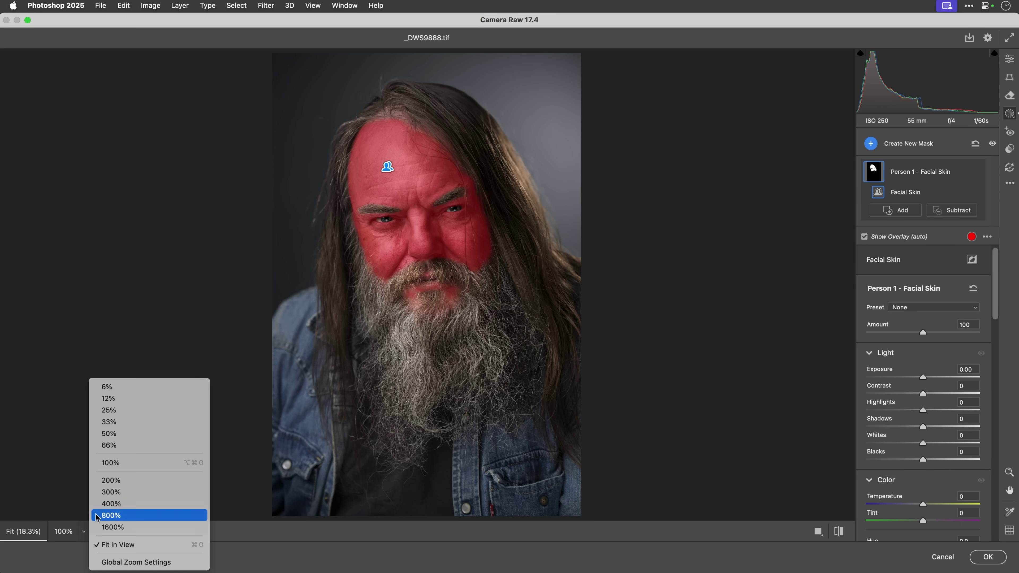
click(109, 422)
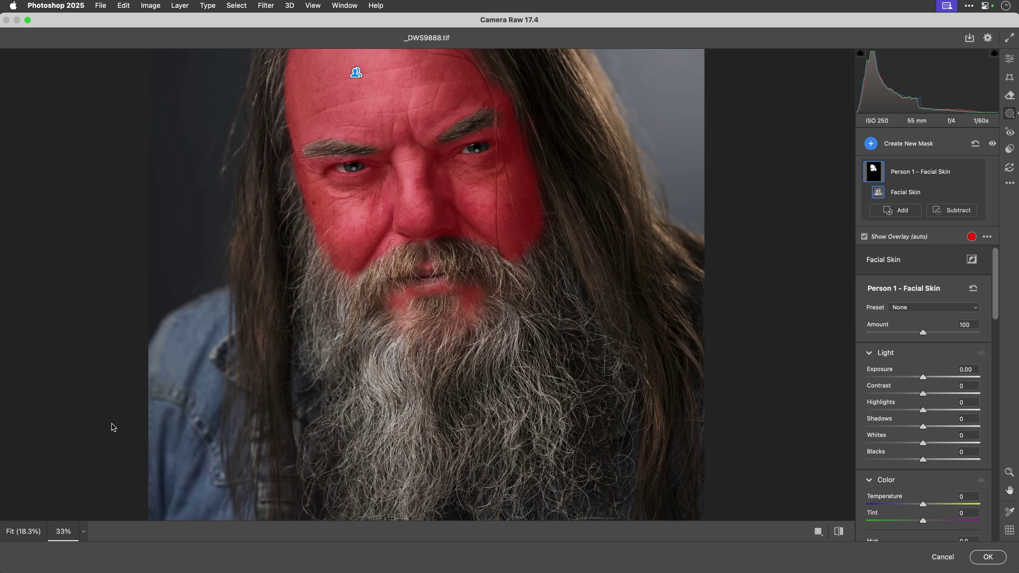
scroll(544, 261, up, 3)
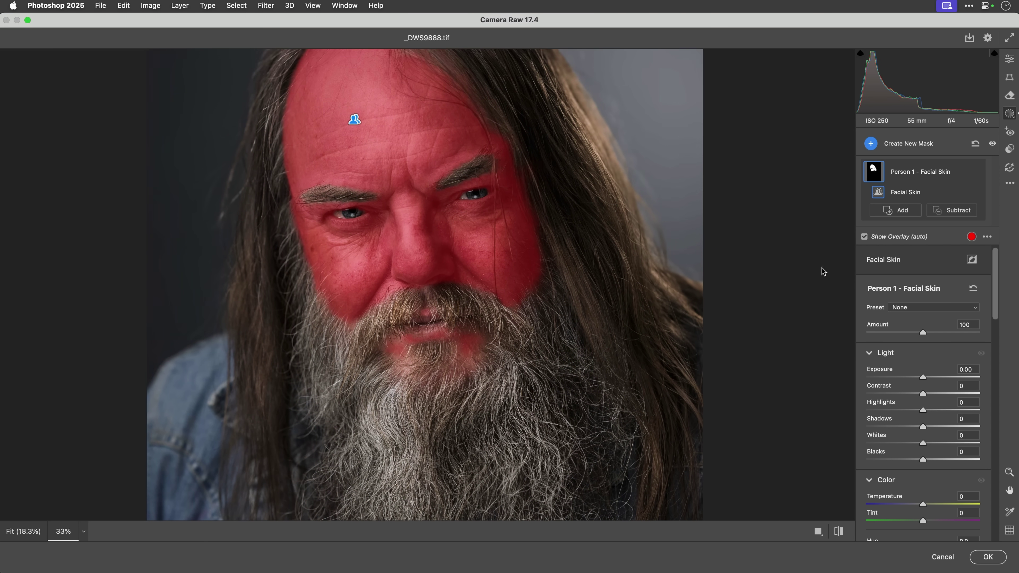
click(865, 237)
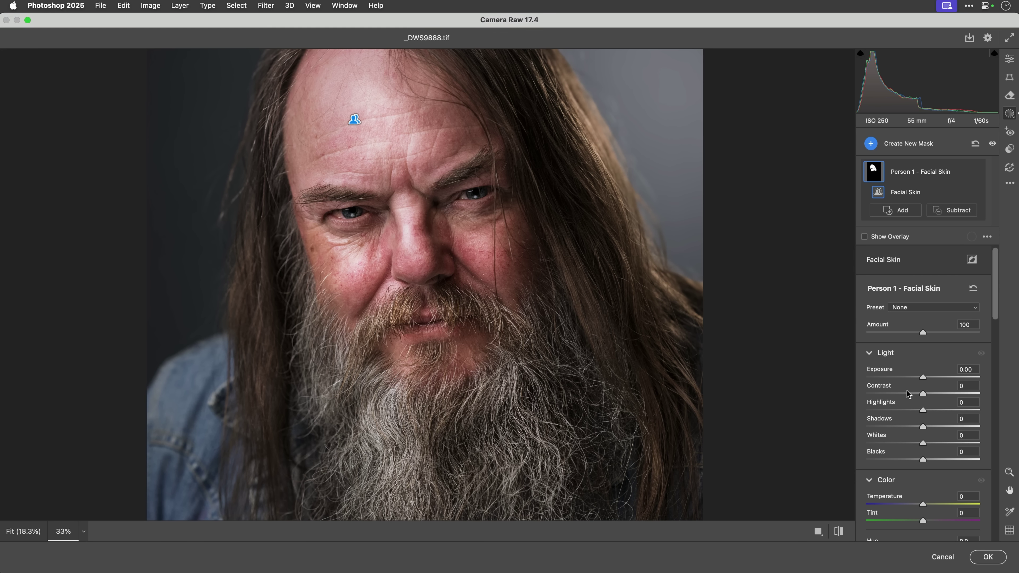
Sample the reddish skin tone on the face with the Point Color Dropper within the Facial Skin mask.
scroll(907, 394, down, 5)
scroll(903, 393, down, 5)
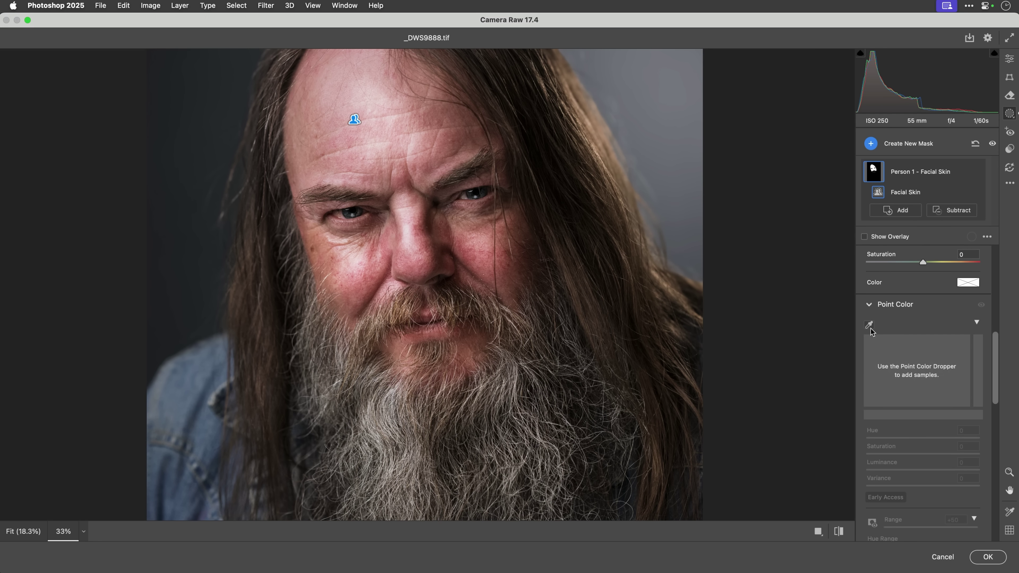
click(869, 324)
click(549, 208)
click(459, 205)
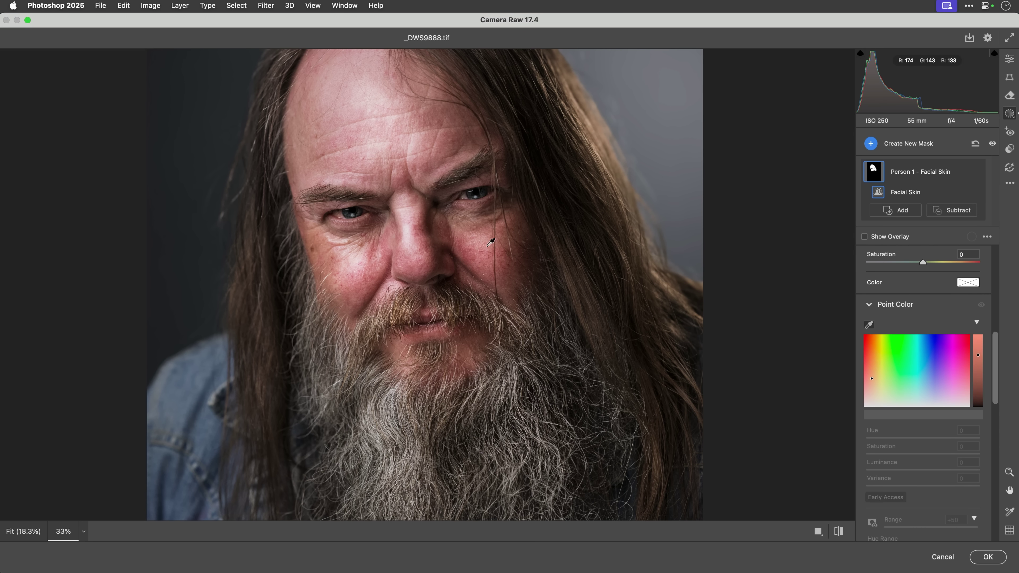
click(462, 248)
click(474, 226)
click(391, 166)
click(374, 170)
click(354, 122)
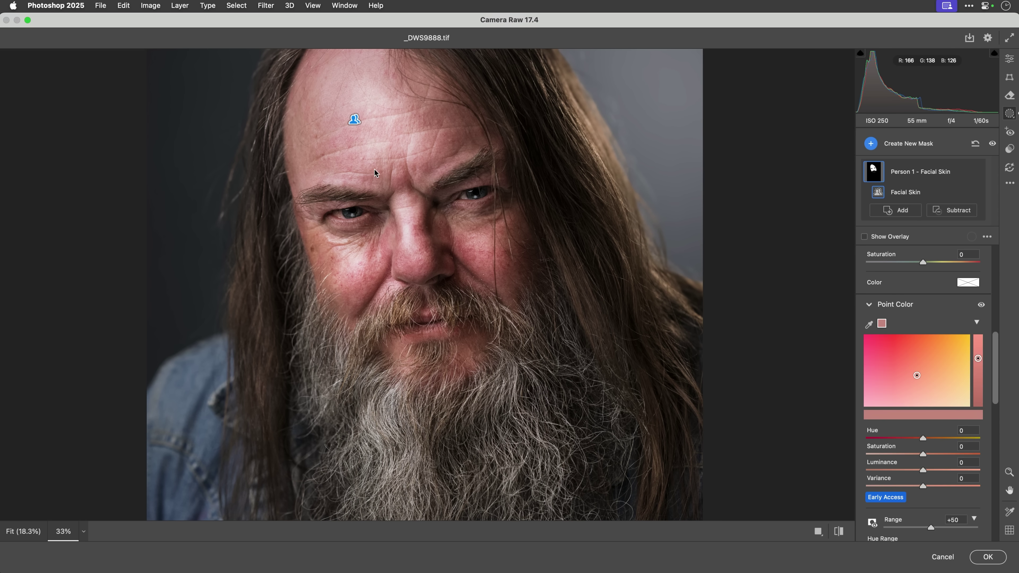
Collapse the Point Color picker and lower the sampled skin tone's Variance to -67.
click(976, 323)
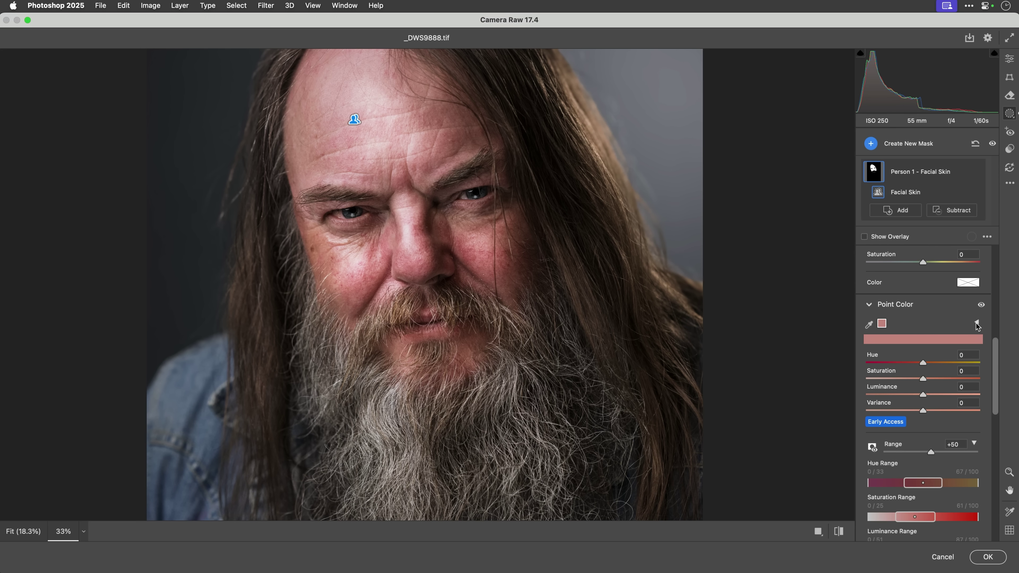
click(977, 322)
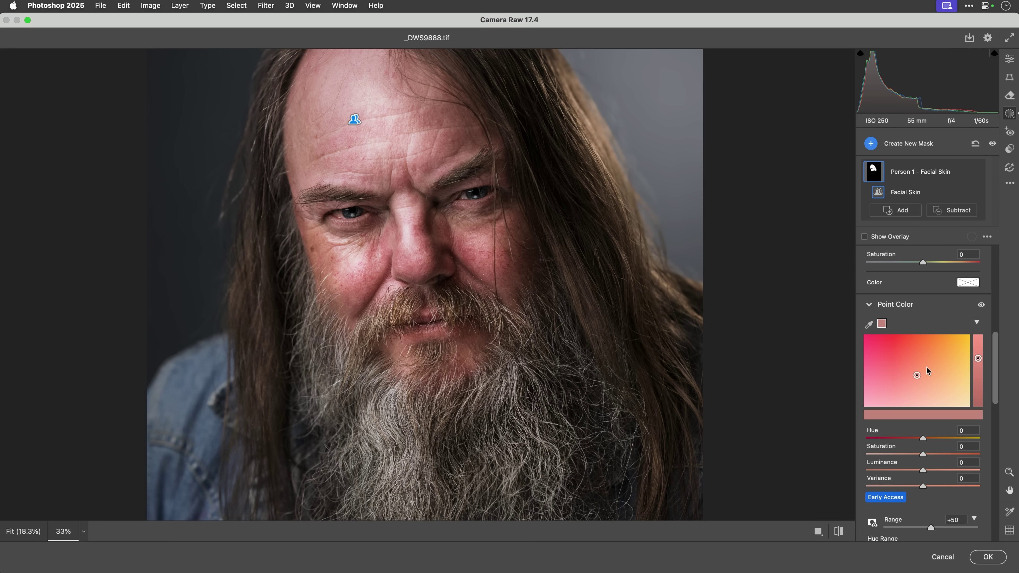
click(977, 322)
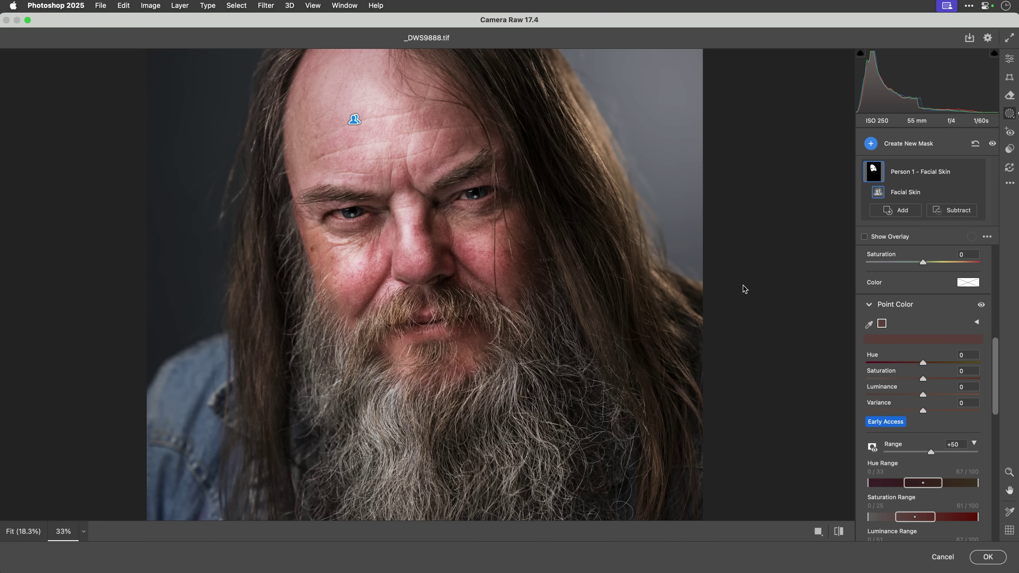
click(923, 412)
click(407, 151)
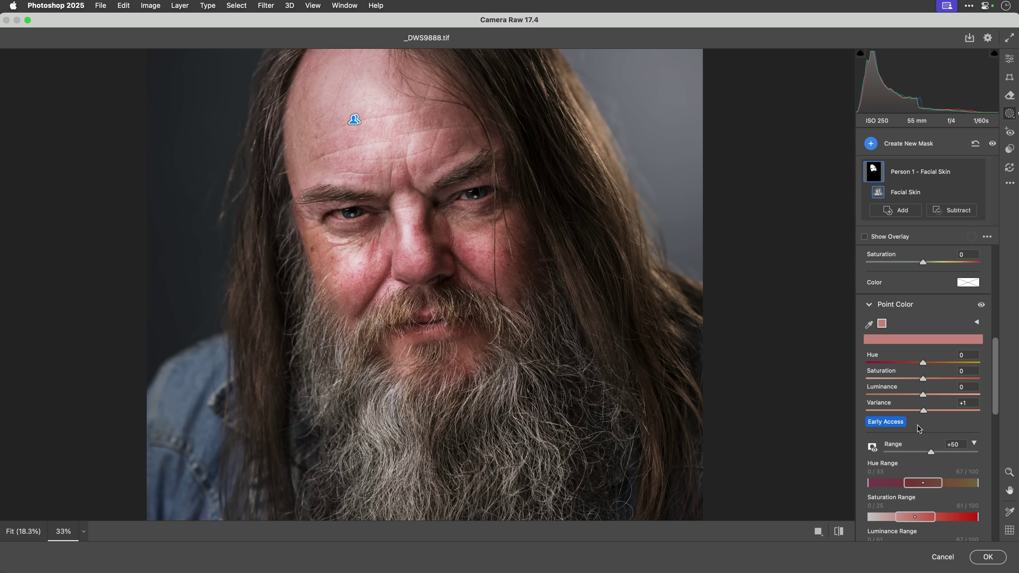
drag(923, 410, 912, 411)
drag(897, 408, 893, 408)
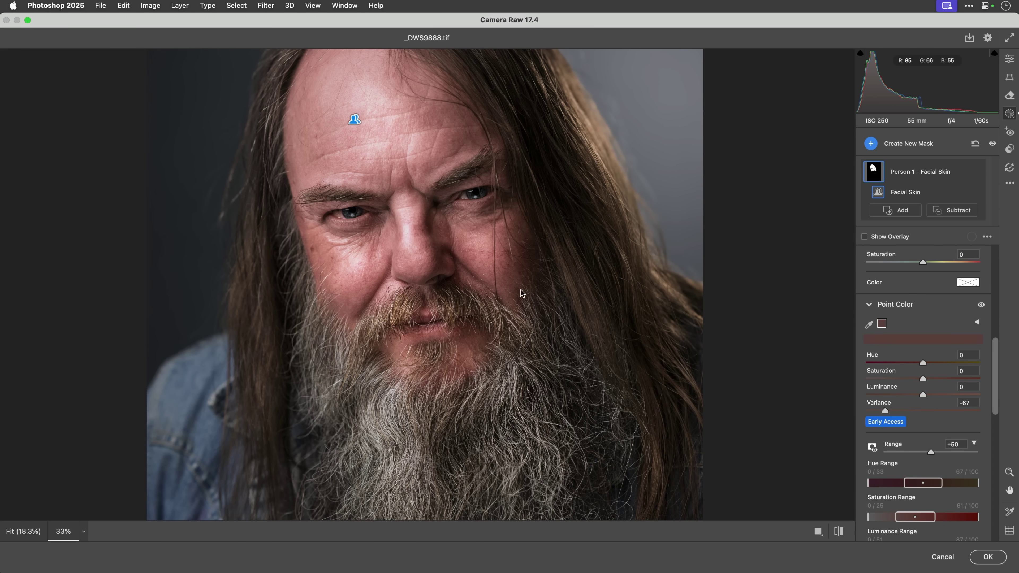
Set the sampled skin tone's Hue to +4, Saturation to -7 and Luminance to +19, and compare the whole portrait without Point Color.
drag(923, 365, 919, 377)
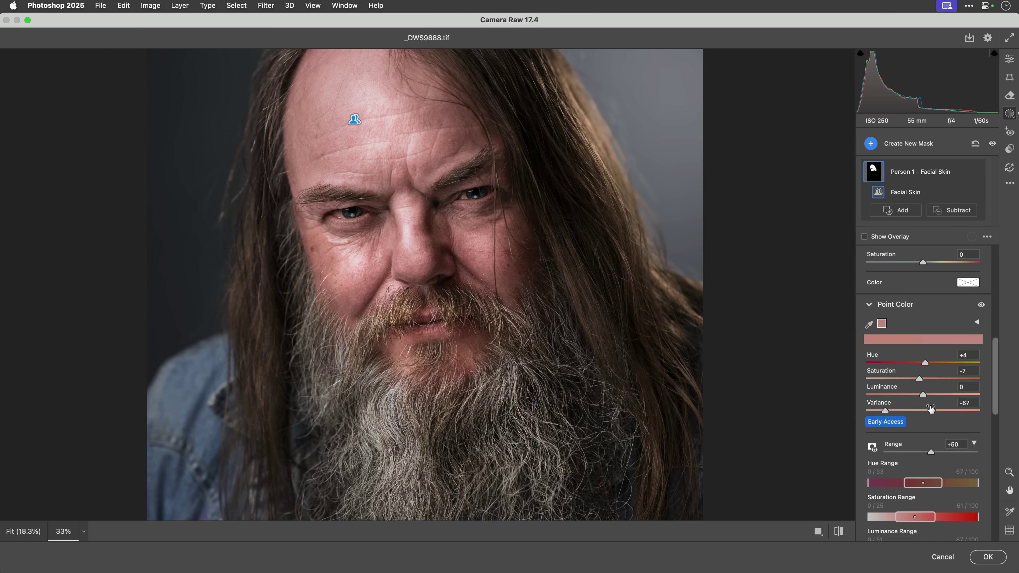
drag(923, 394, 935, 396)
click(24, 531)
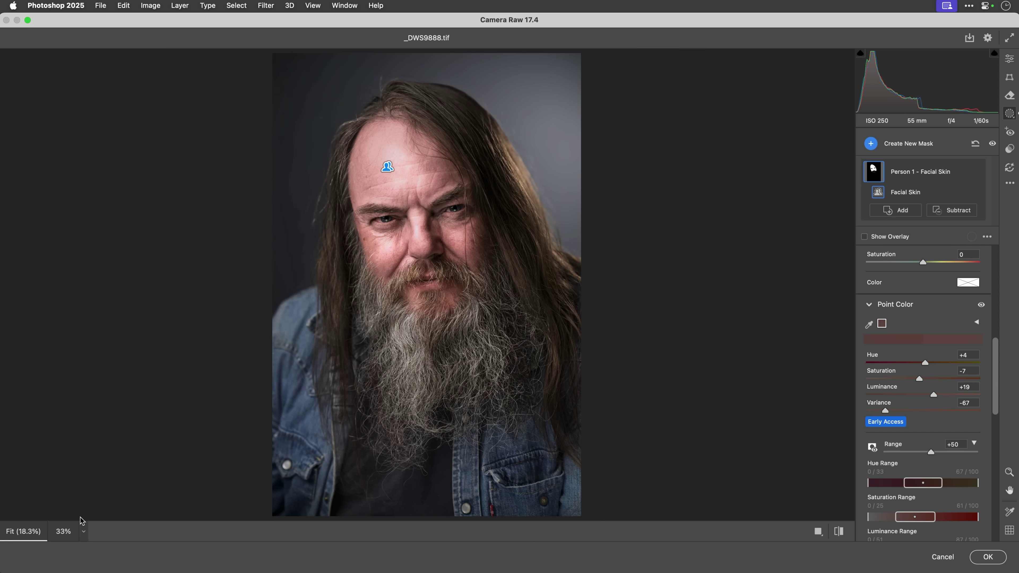
click(981, 305)
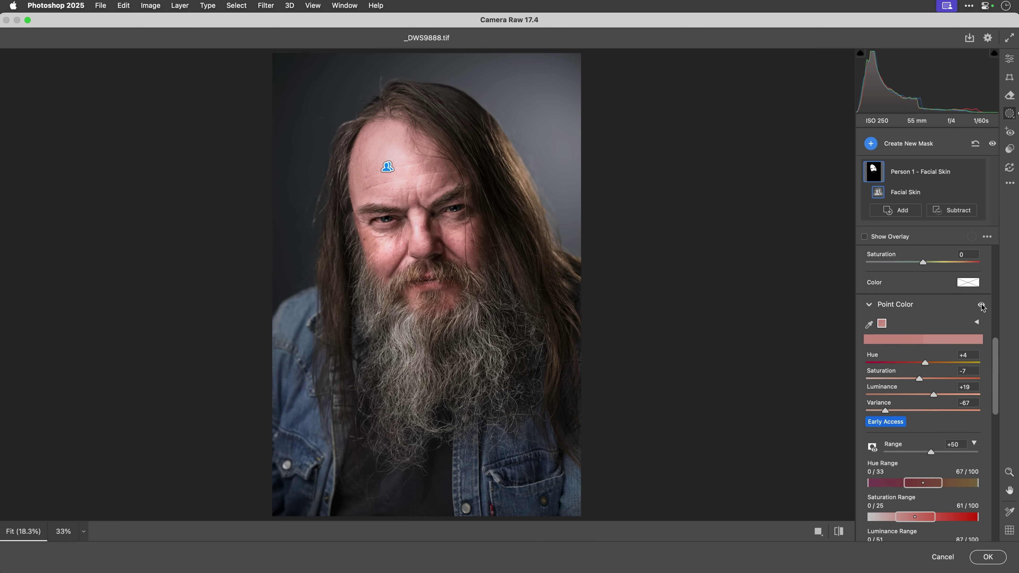
click(982, 305)
click(982, 306)
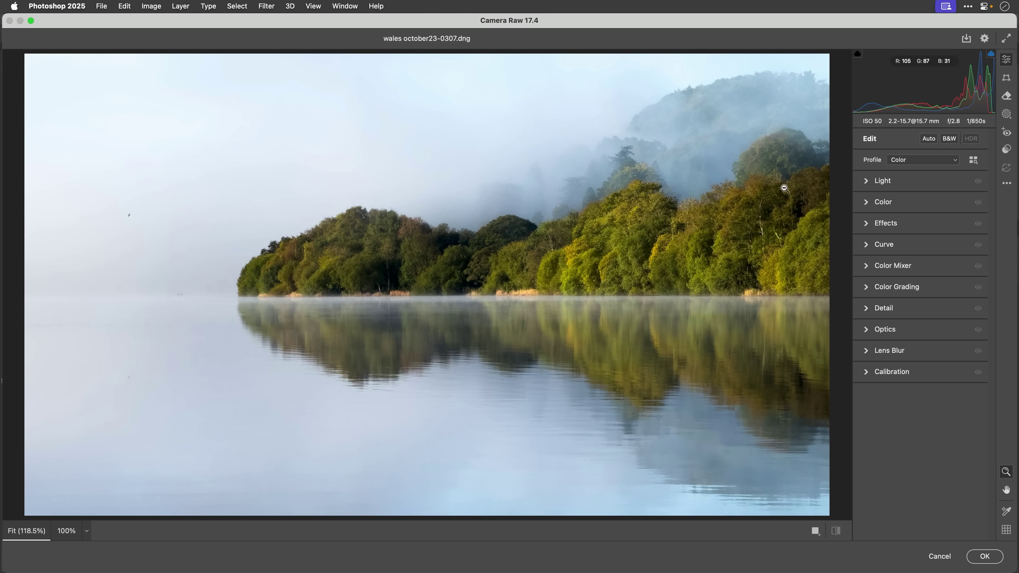
Sample the yellow-green of the lakeside trees in wales october23-0307.dng with the Color Mixer's Point Color Dropper.
click(866, 270)
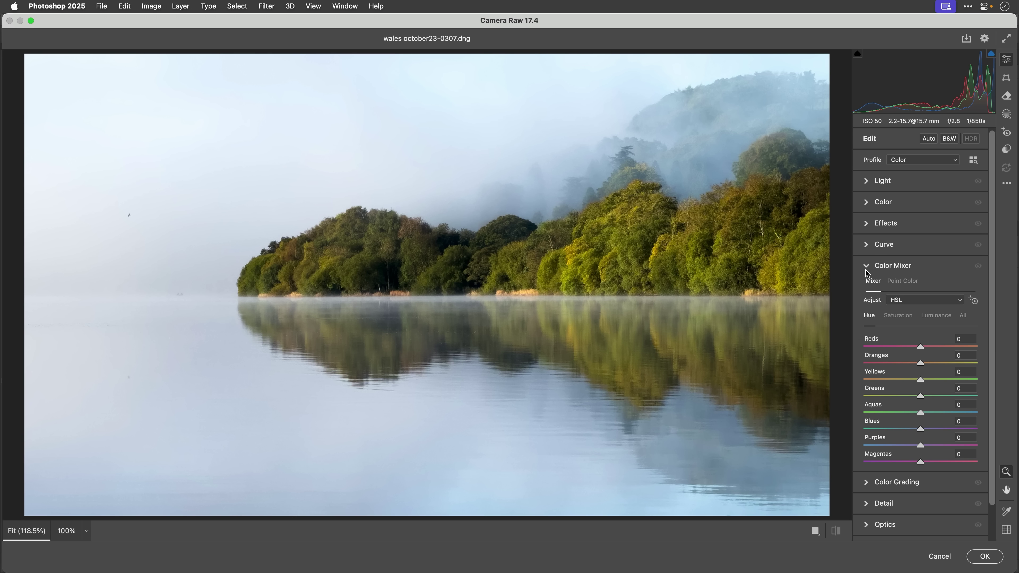
click(904, 281)
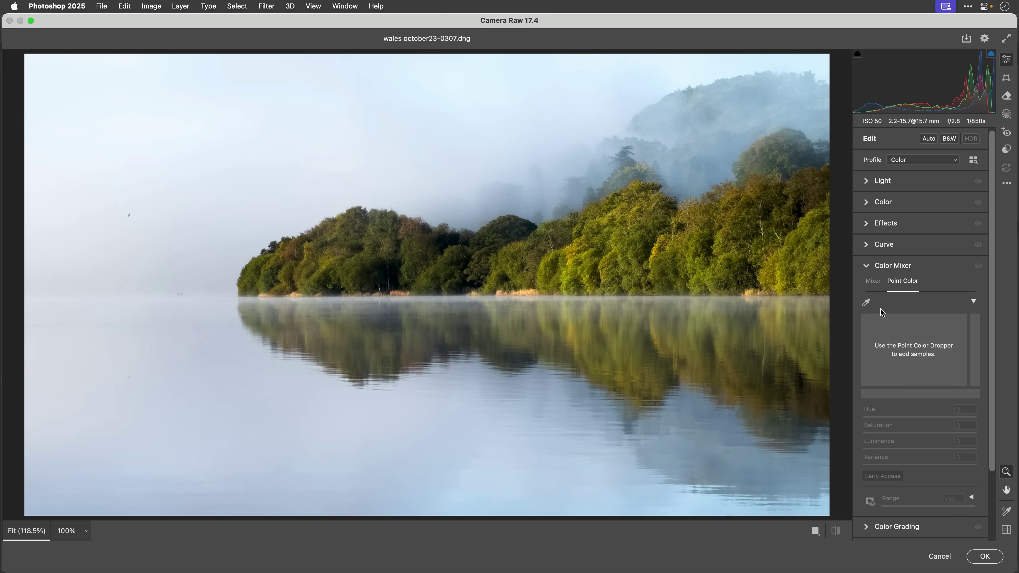
click(865, 303)
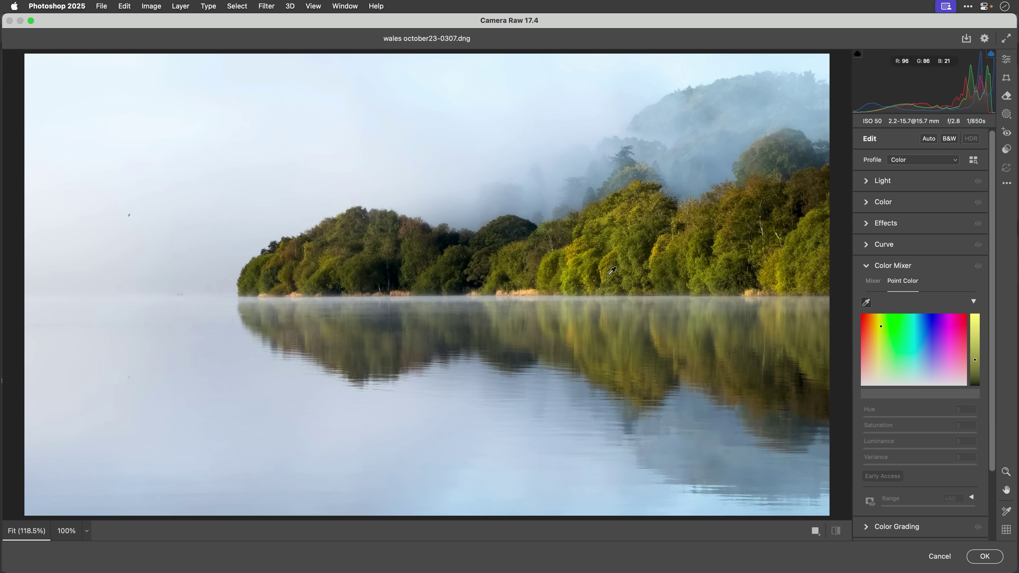
click(653, 252)
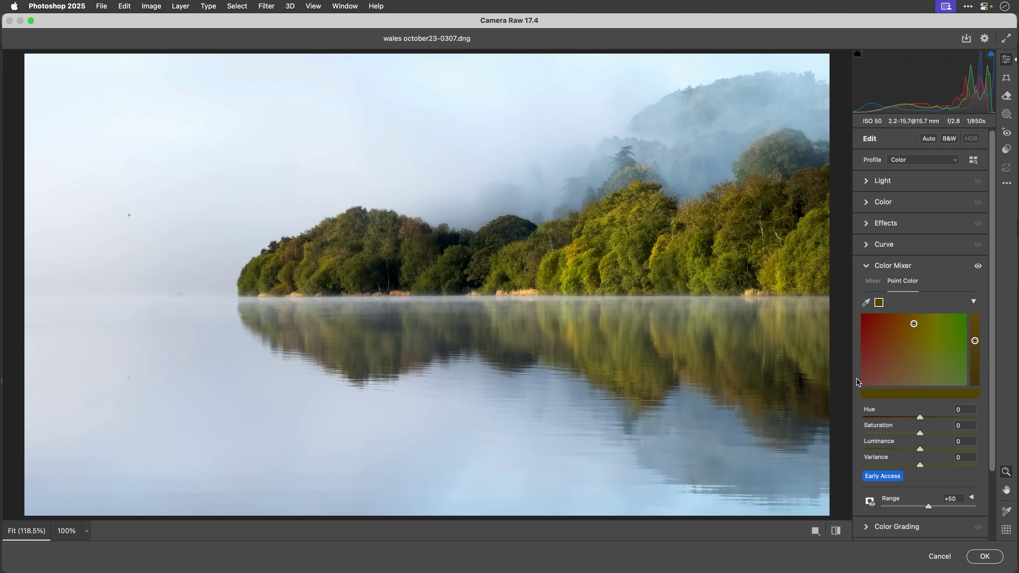
Set the sampled foliage colour's Variance to +100 and compare the landscape with and without the Color Mixer adjustment.
scroll(919, 445, down, 4)
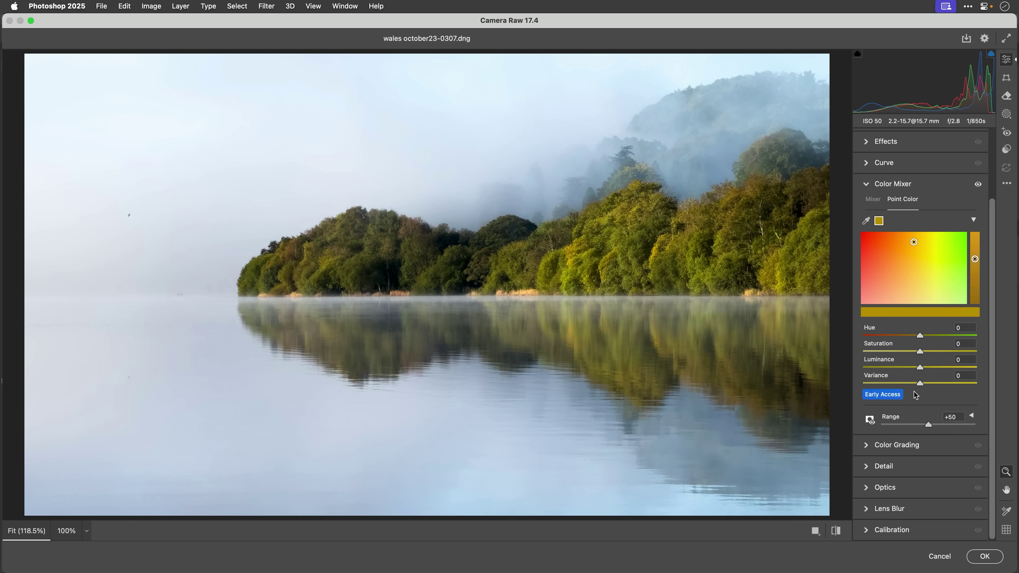
mouse_move(919, 384)
mouse_down()
mouse_move(898, 381)
mouse_move(934, 384)
mouse_up()
drag(943, 385, 944, 386)
drag(947, 386, 950, 386)
drag(960, 387, 979, 386)
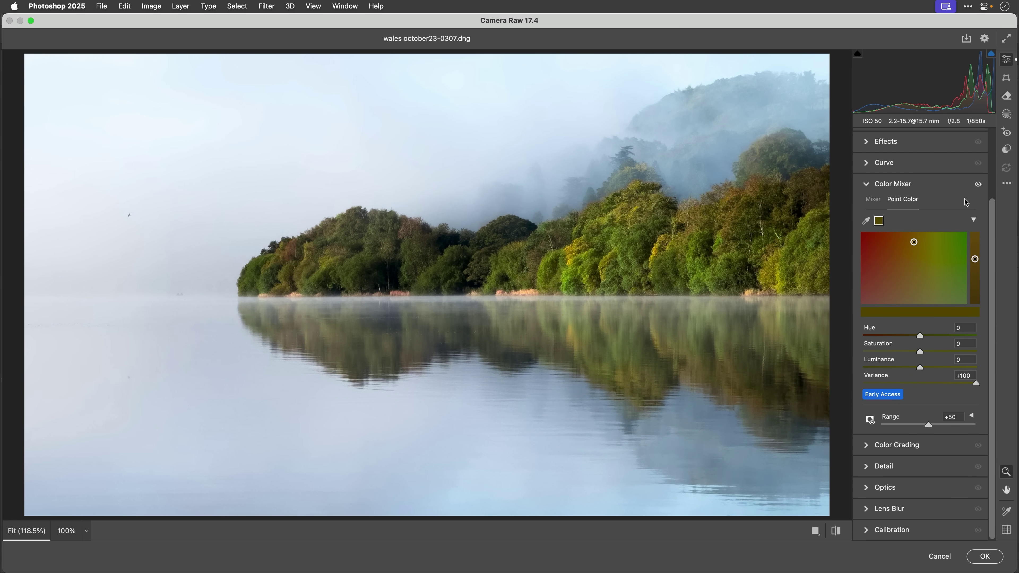
click(978, 186)
click(978, 185)
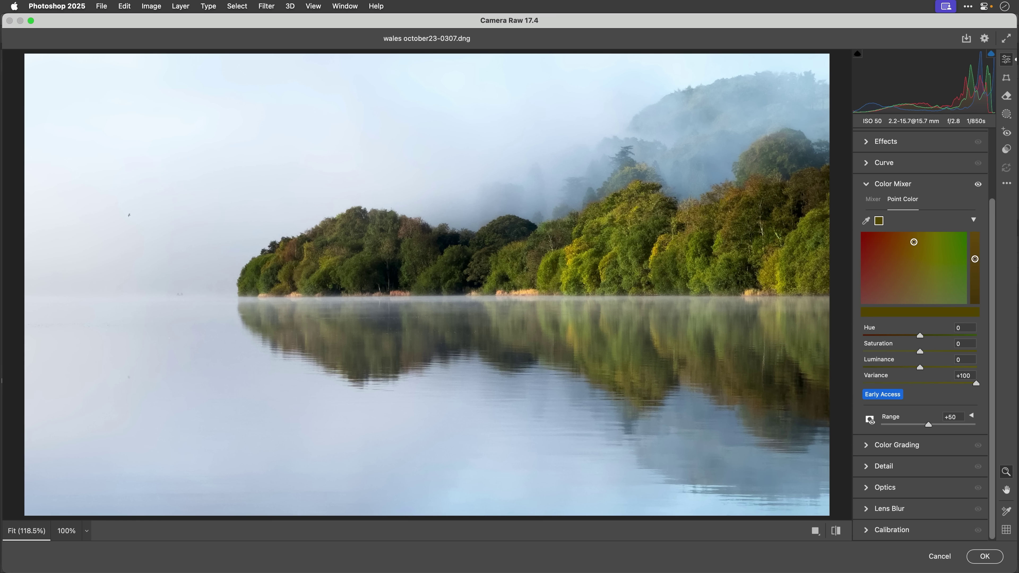
click(979, 186)
click(978, 185)
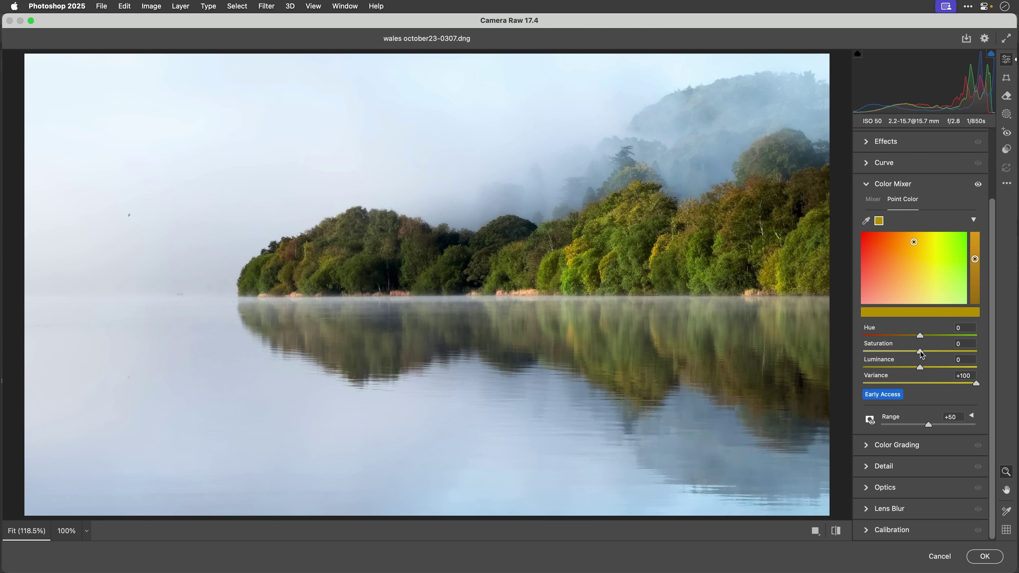
Try a Saturation of +25 on the sampled foliage colour, comparing it with the Color Mixer off, and reset it to 0.
drag(921, 353, 932, 353)
click(979, 186)
click(980, 185)
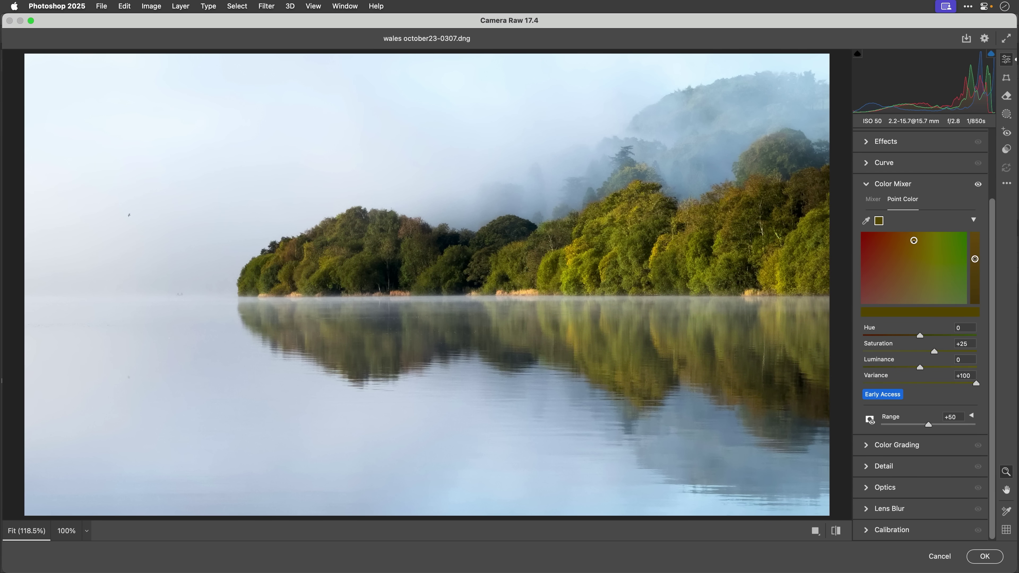
click(979, 186)
click(980, 187)
click(979, 186)
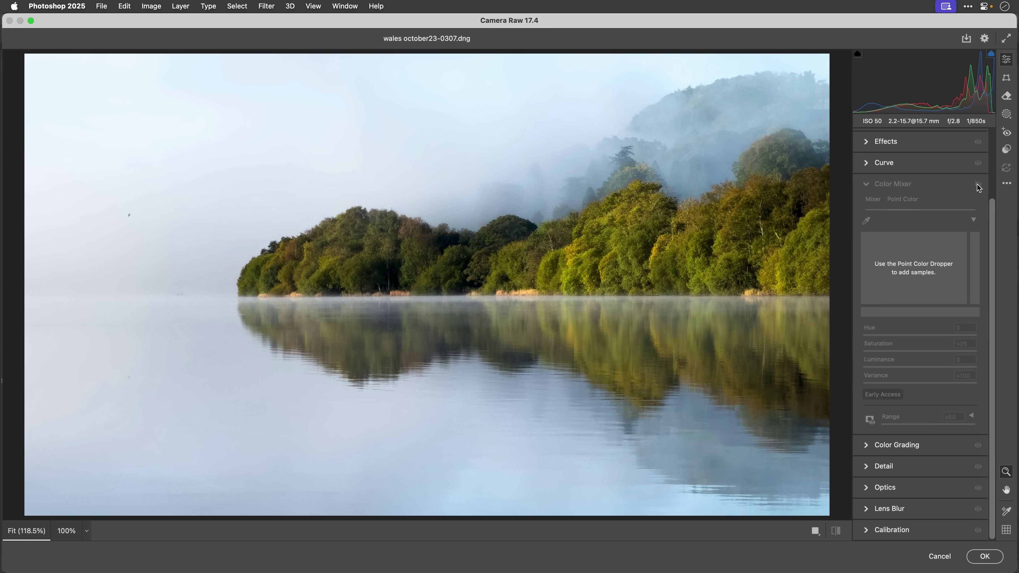
click(979, 185)
click(979, 187)
click(980, 186)
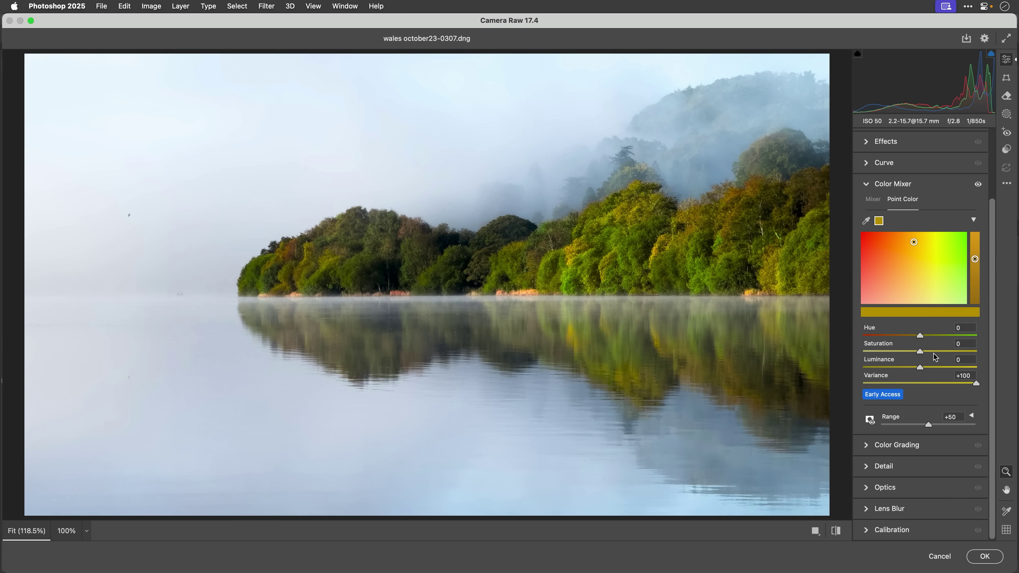
drag(935, 354, 922, 355)
Lower the sampled foliage colour's Variance to -100 and compare the trees with and without the Color Mixer adjustment.
drag(976, 385, 919, 385)
drag(915, 385, 863, 381)
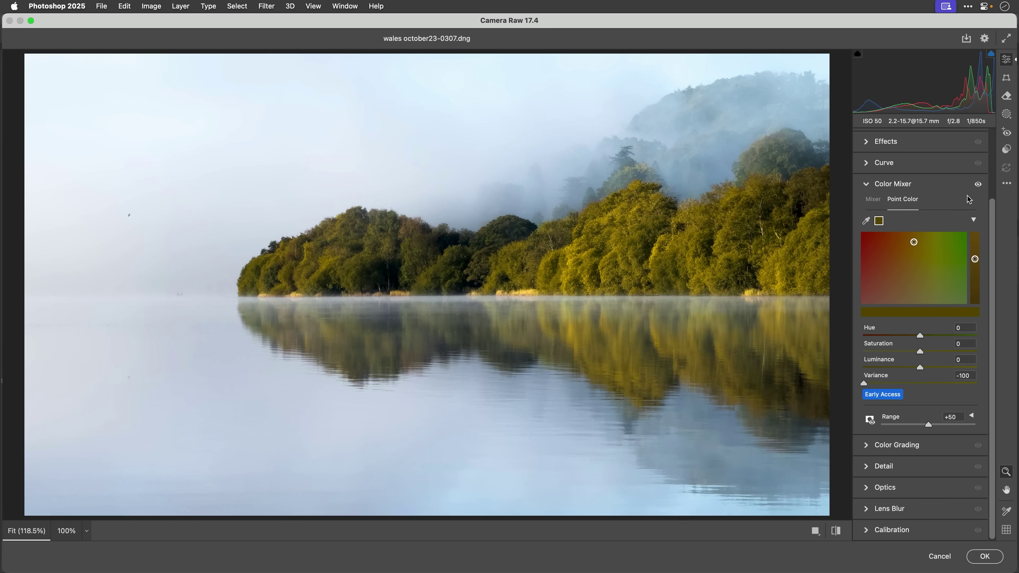
click(979, 185)
click(978, 185)
click(978, 185)
click(978, 186)
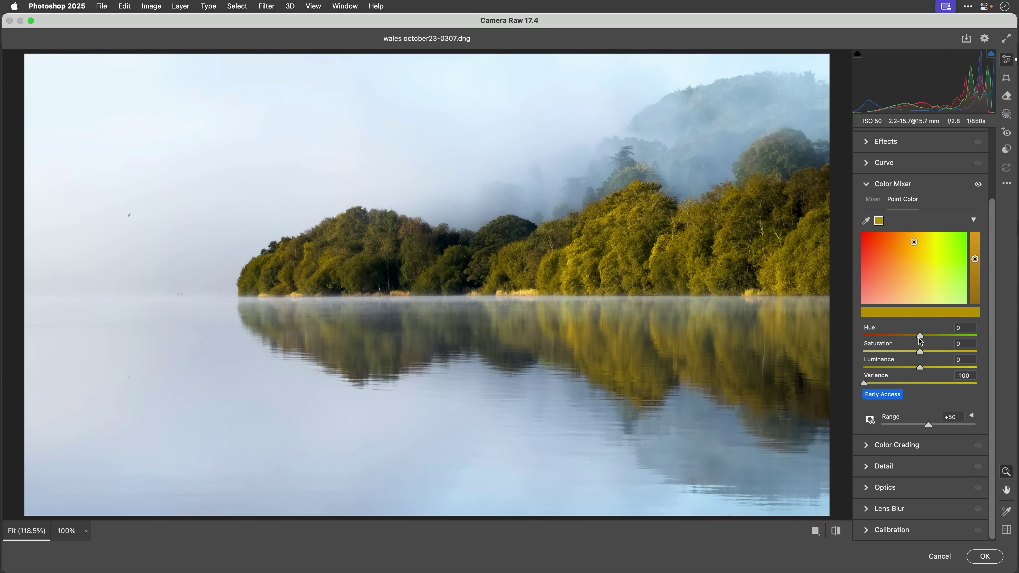
Raise the sampled foliage colour's Hue towards green and its Saturation slightly, and compare the landscape with the Color Mixer off.
mouse_move(920, 339)
mouse_down()
mouse_move(945, 338)
mouse_move(924, 351)
mouse_up()
click(978, 185)
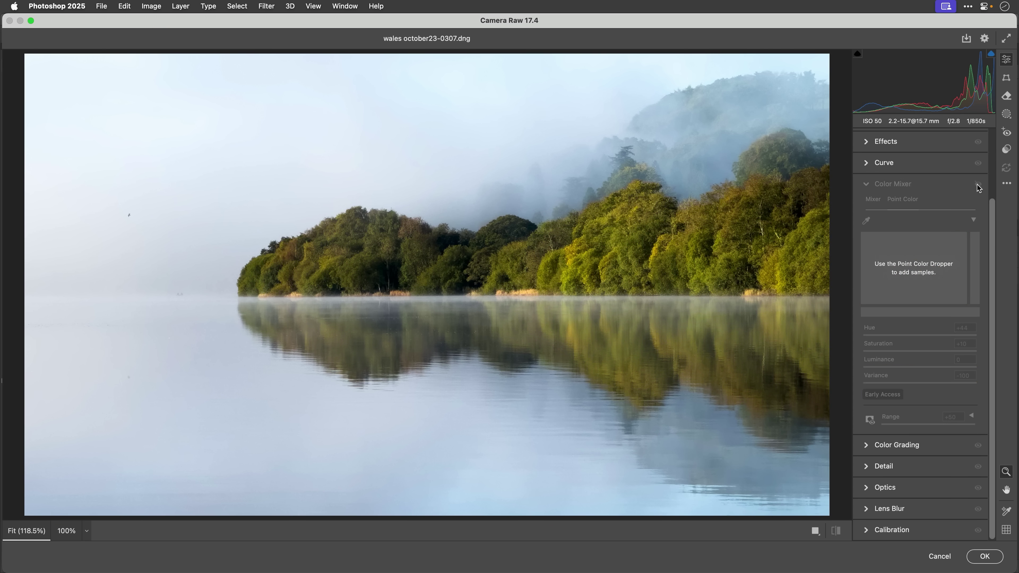
click(979, 186)
click(978, 188)
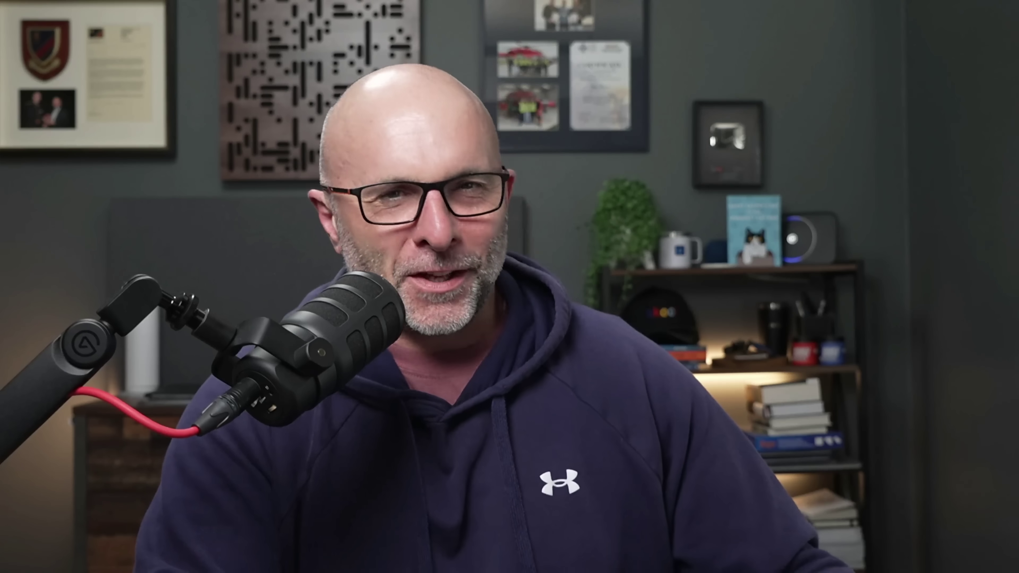